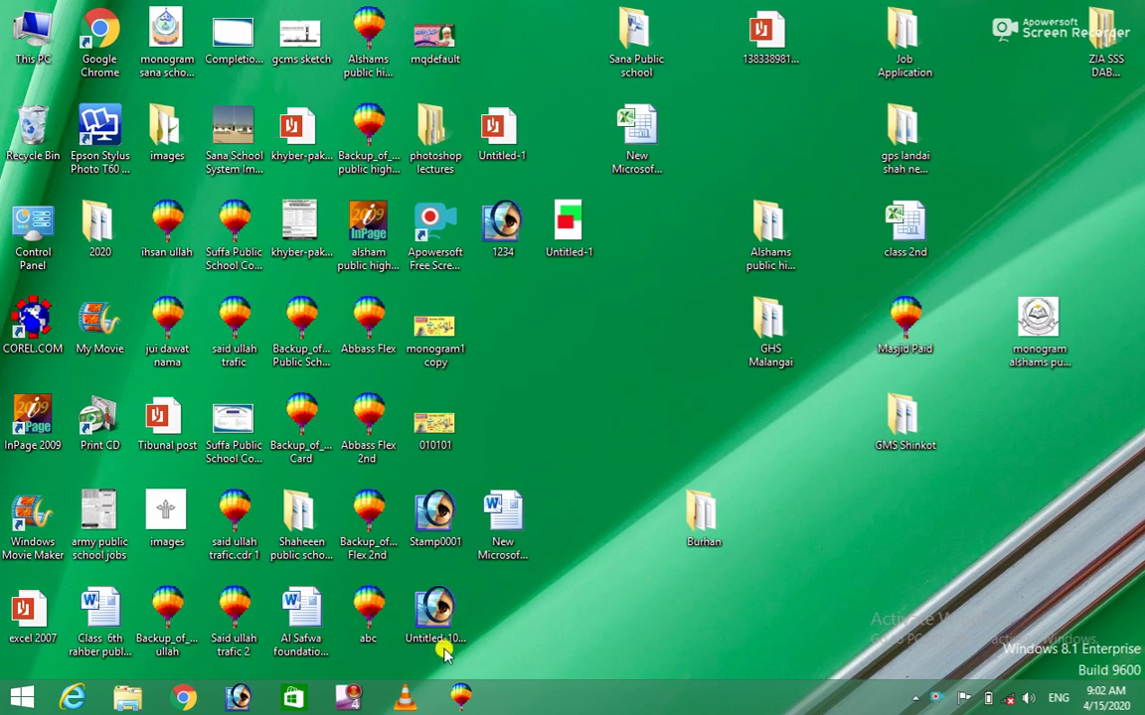
Open the 'New Microsoft Word Document' file from the desktop in Word 2010
double_click(482, 534)
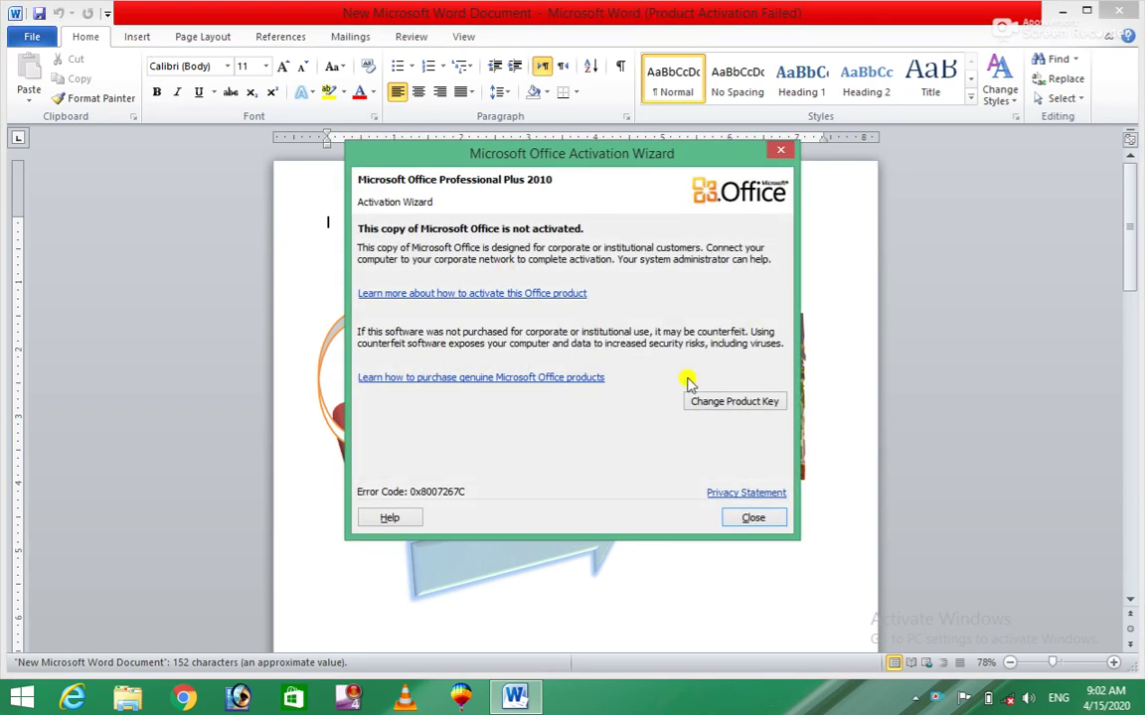
Dismiss the Office Activation Wizard and show the Insert ribbon with the cursor at the page top
click(745, 515)
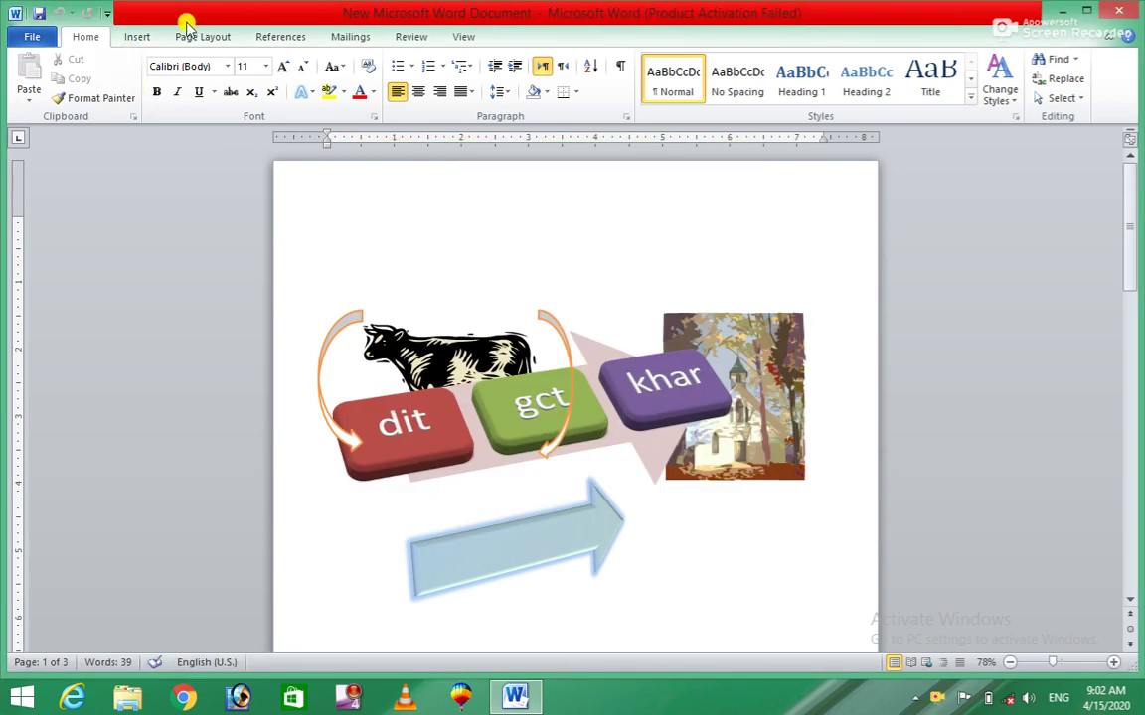
click(140, 37)
click(379, 242)
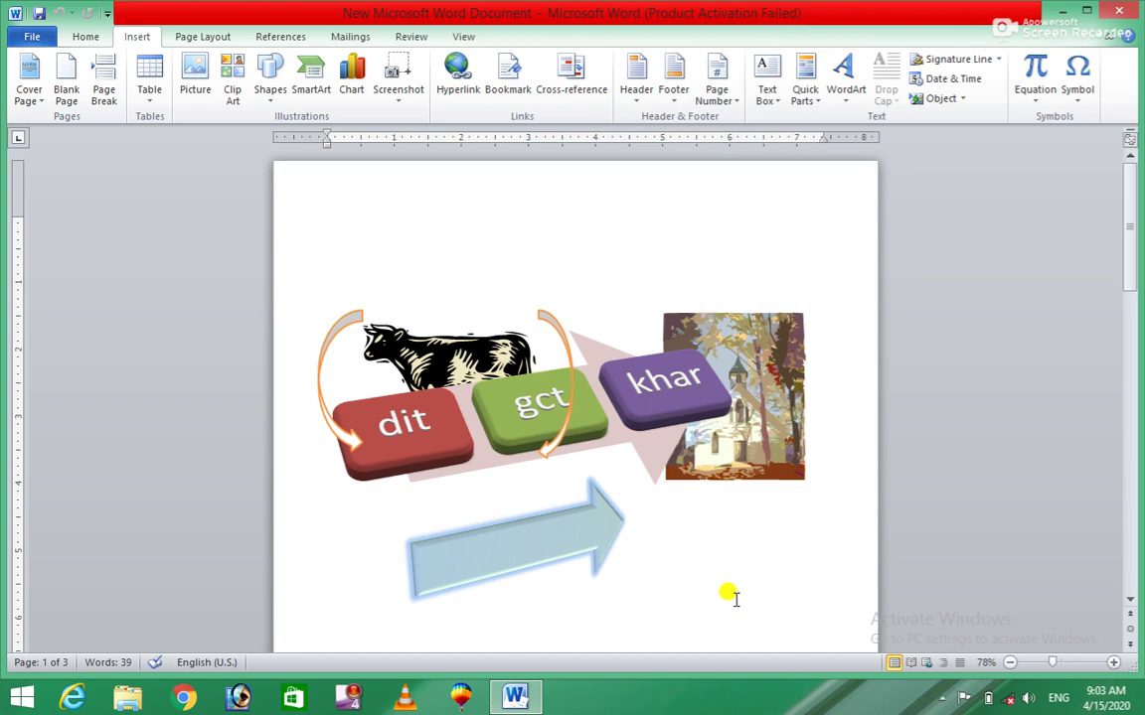
Add an Alphabet header titled 'GCT KHAR BAJAUR' to the first page
click(633, 101)
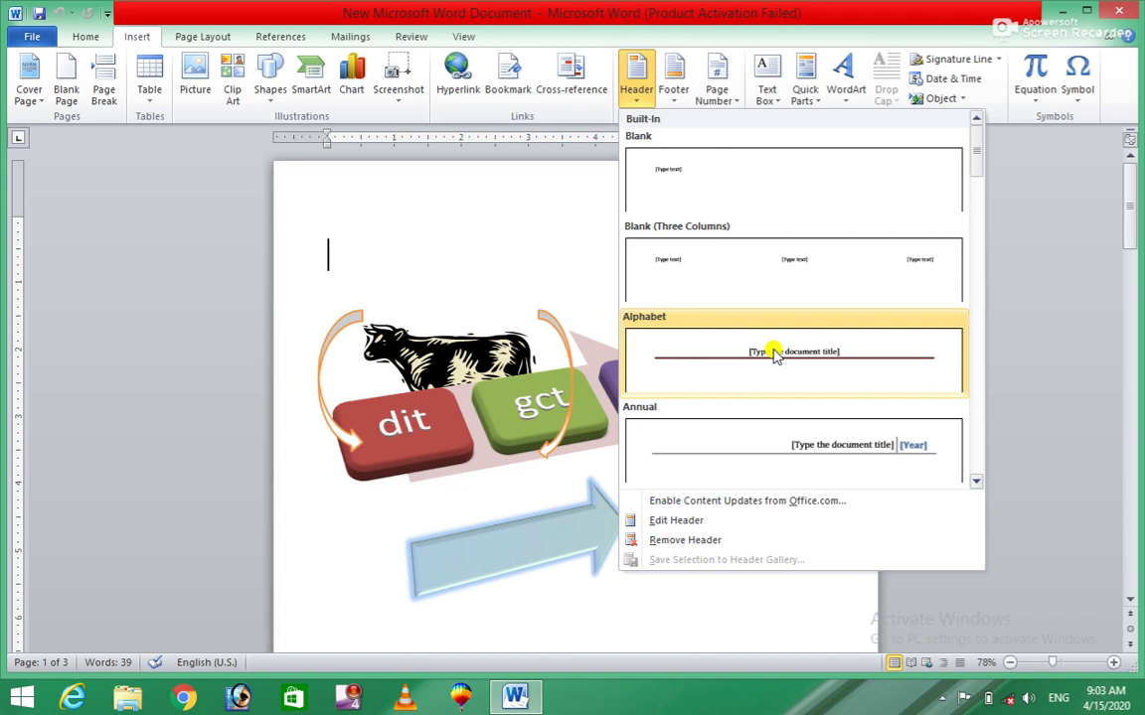
click(774, 356)
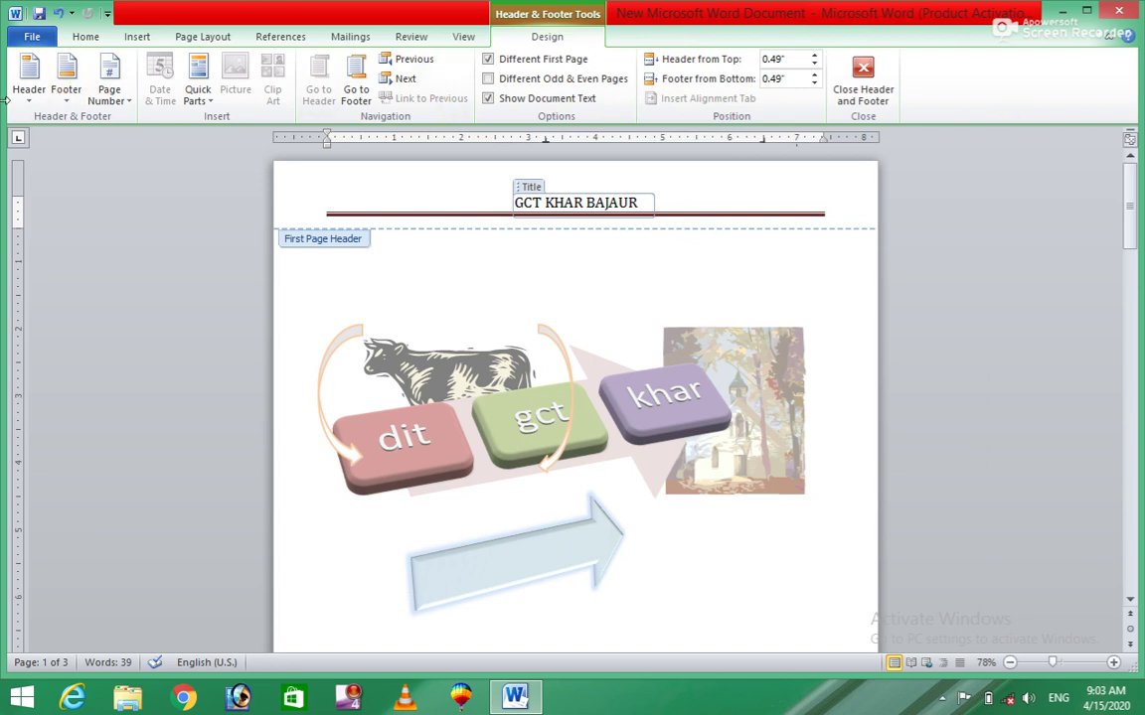
click(67, 78)
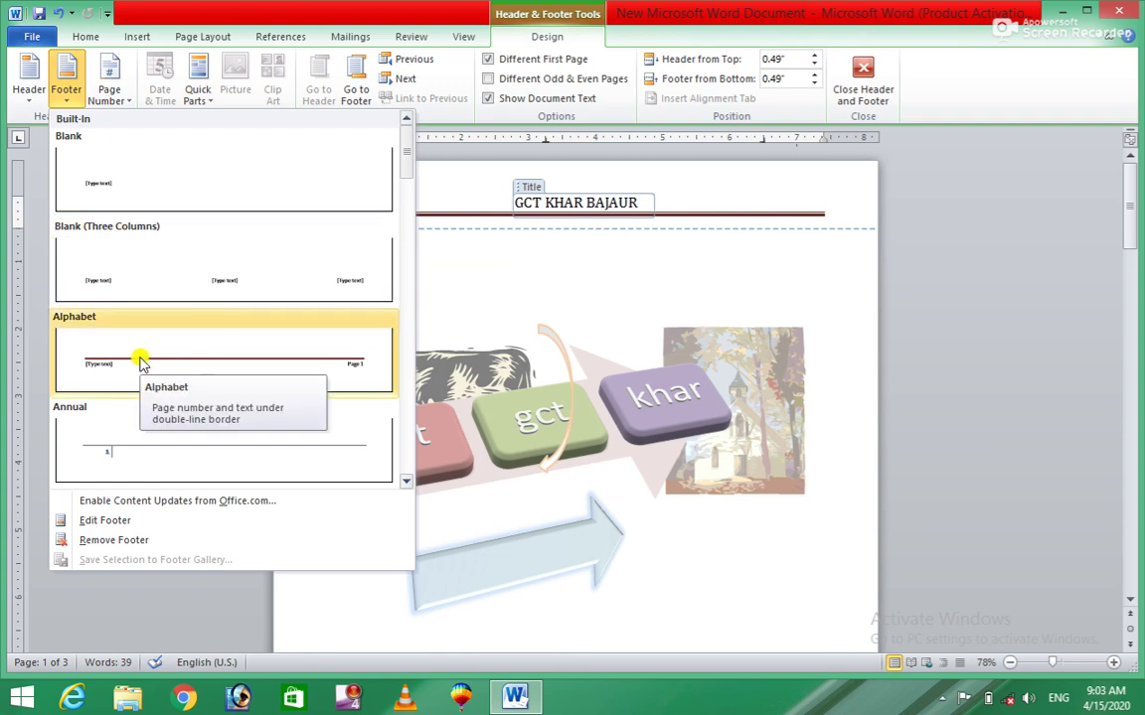
Add an Alphabet footer with a '[Type text]' placeholder and page number to the first page
click(140, 362)
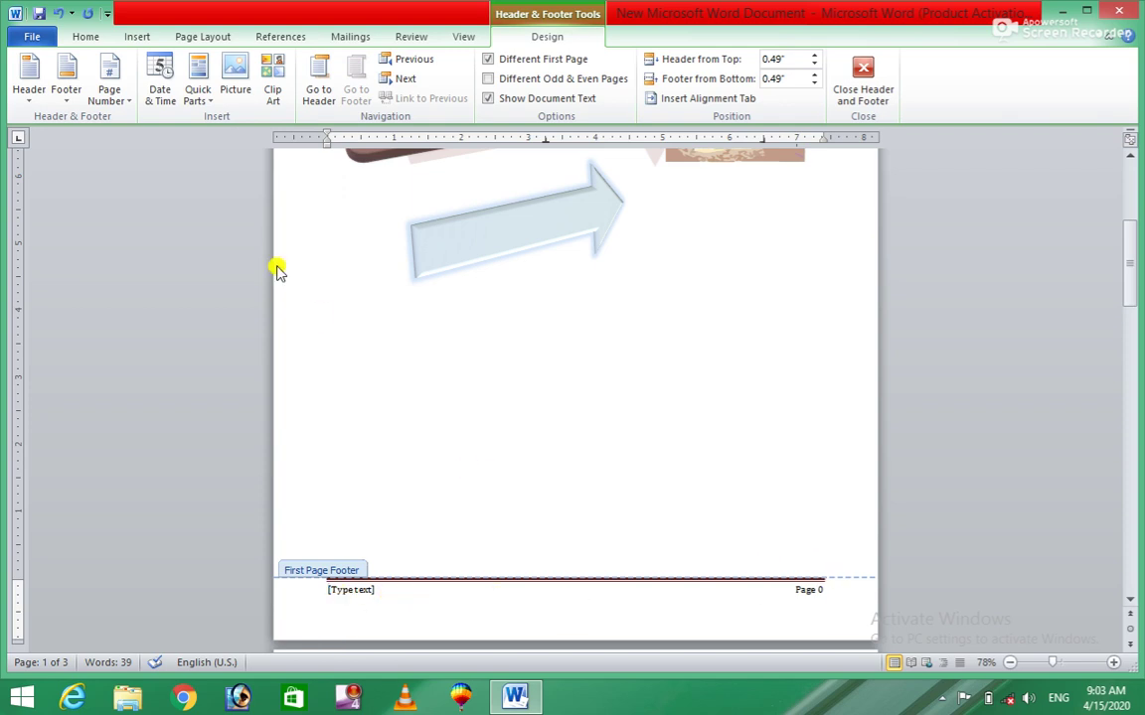
click(124, 104)
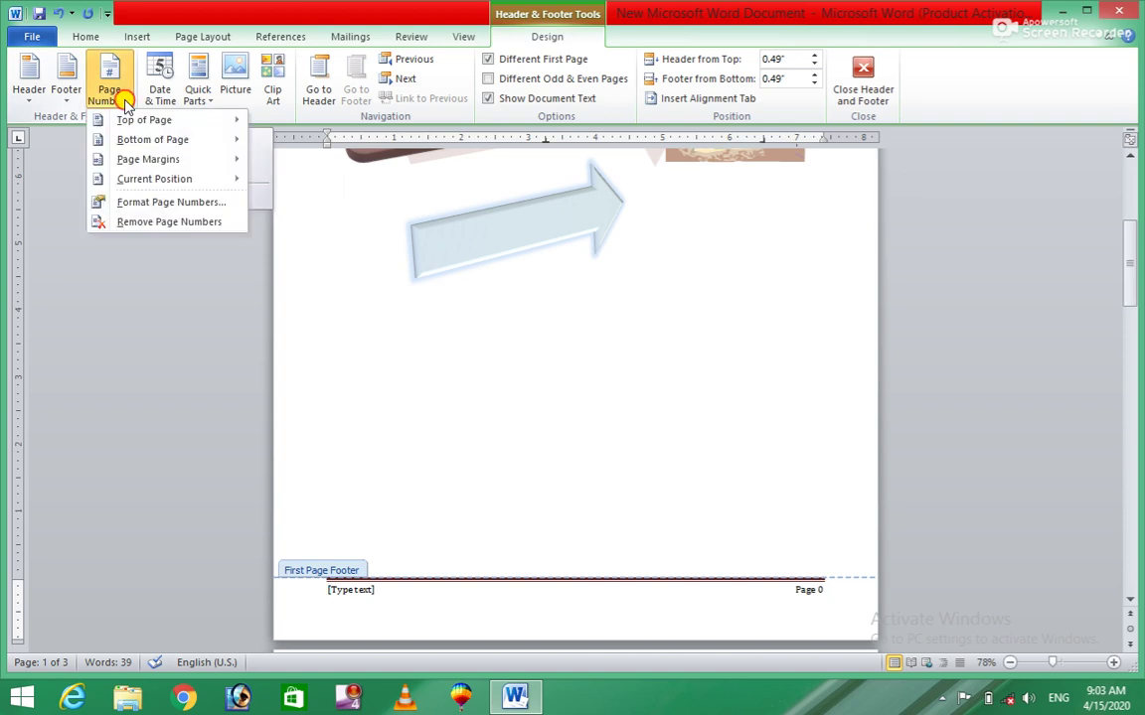
Replace the header title with an Accent Bar 1 page number at the top of the page
mouse_move(130, 122)
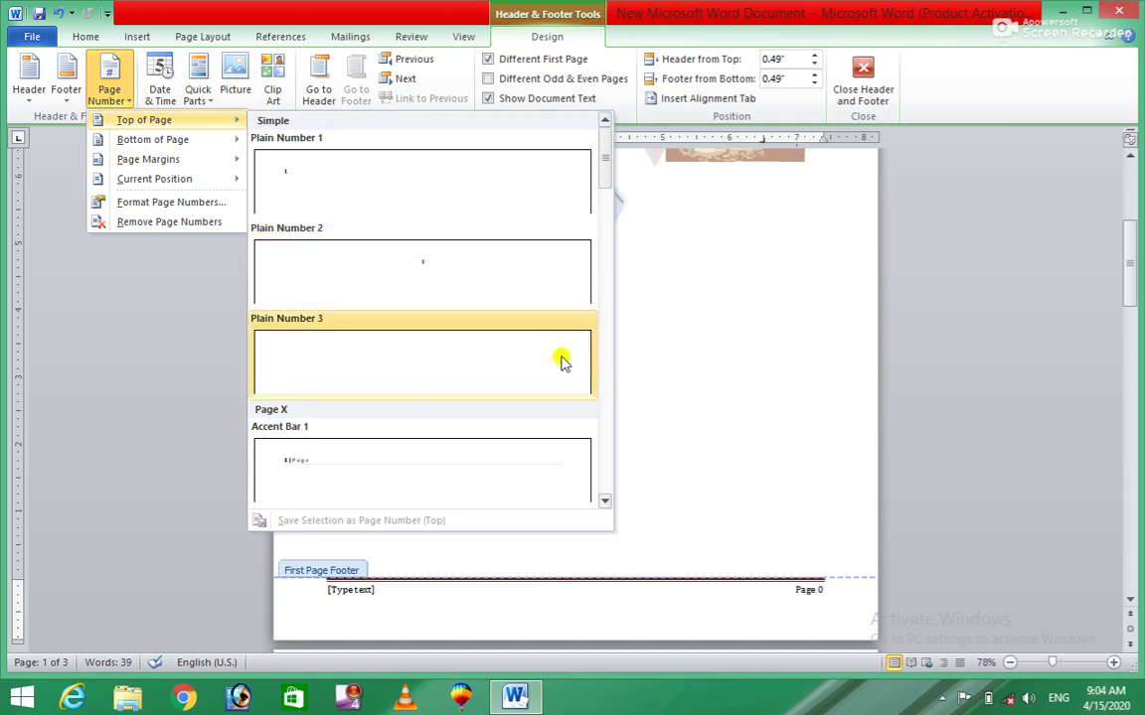
click(289, 467)
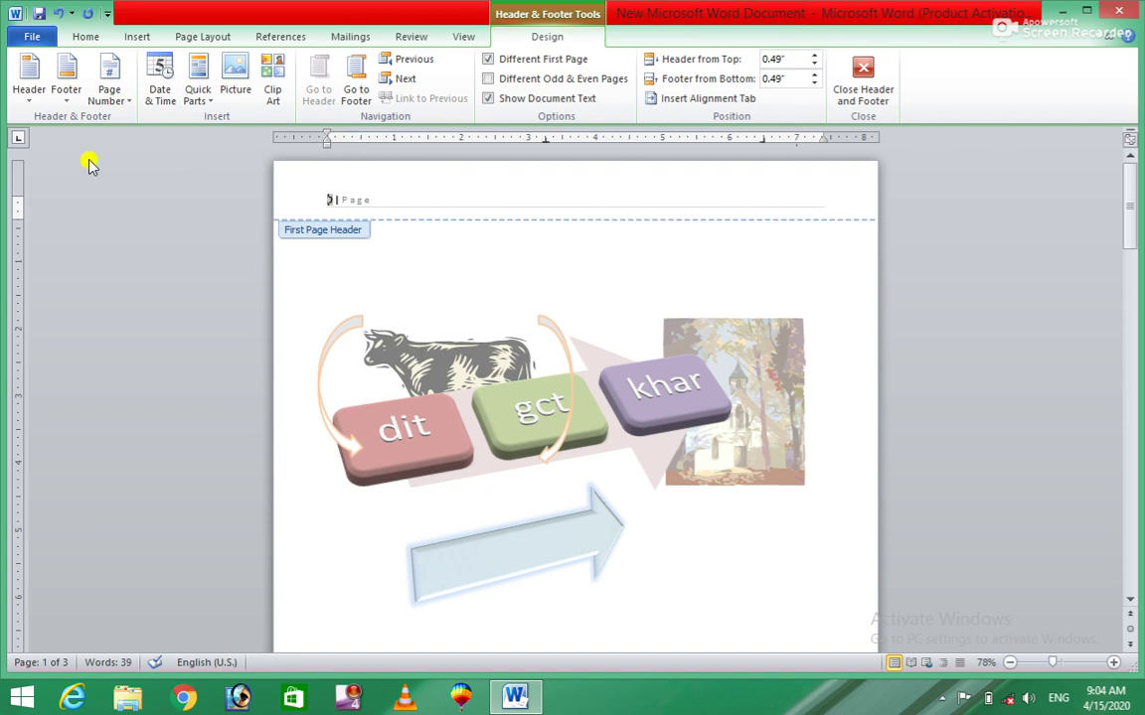
click(119, 104)
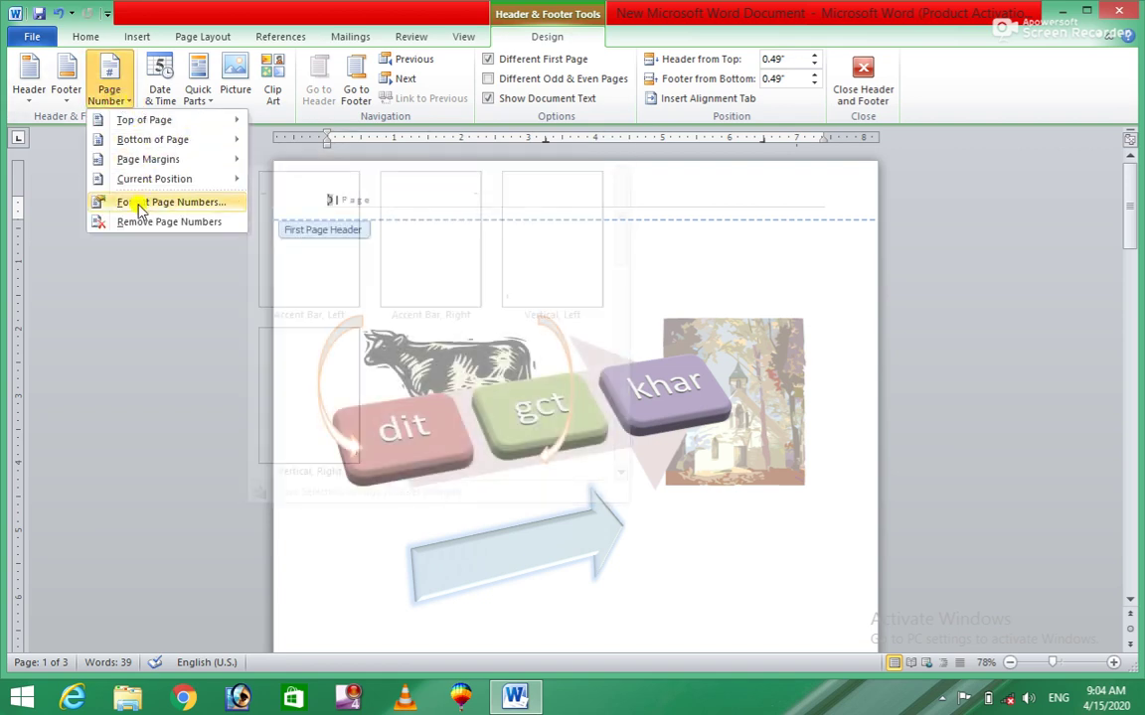
Format page numbers to continue from the previous section instead of starting at 1
mouse_move(147, 179)
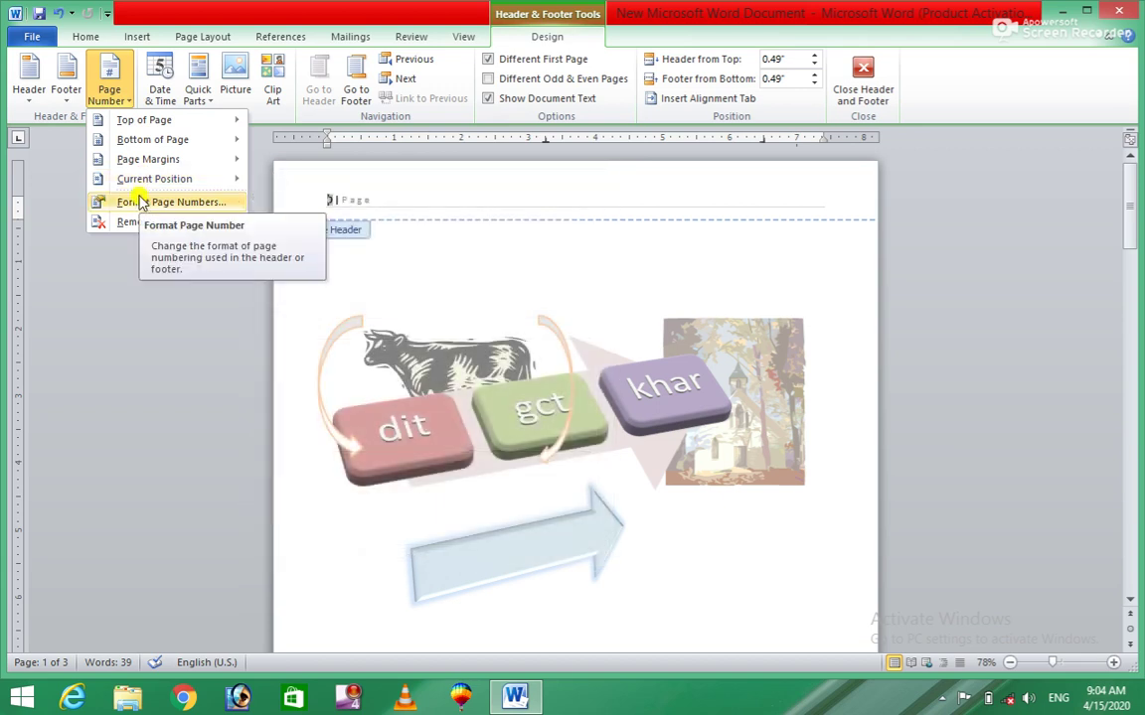
mouse_move(174, 121)
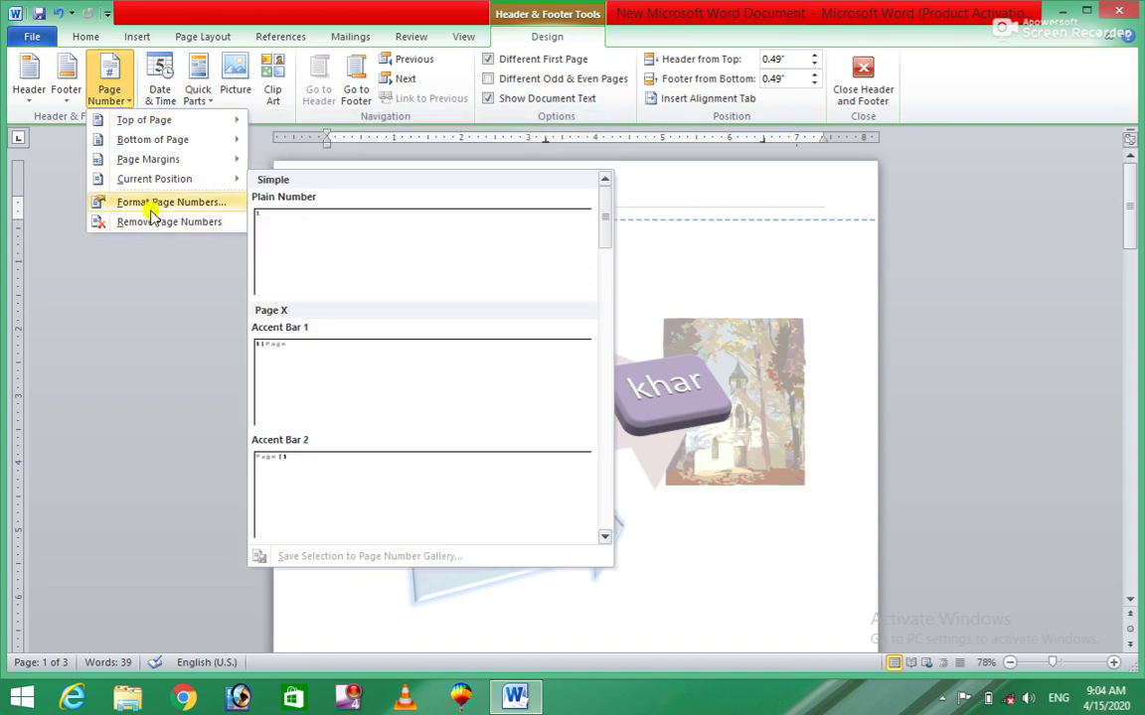
click(151, 206)
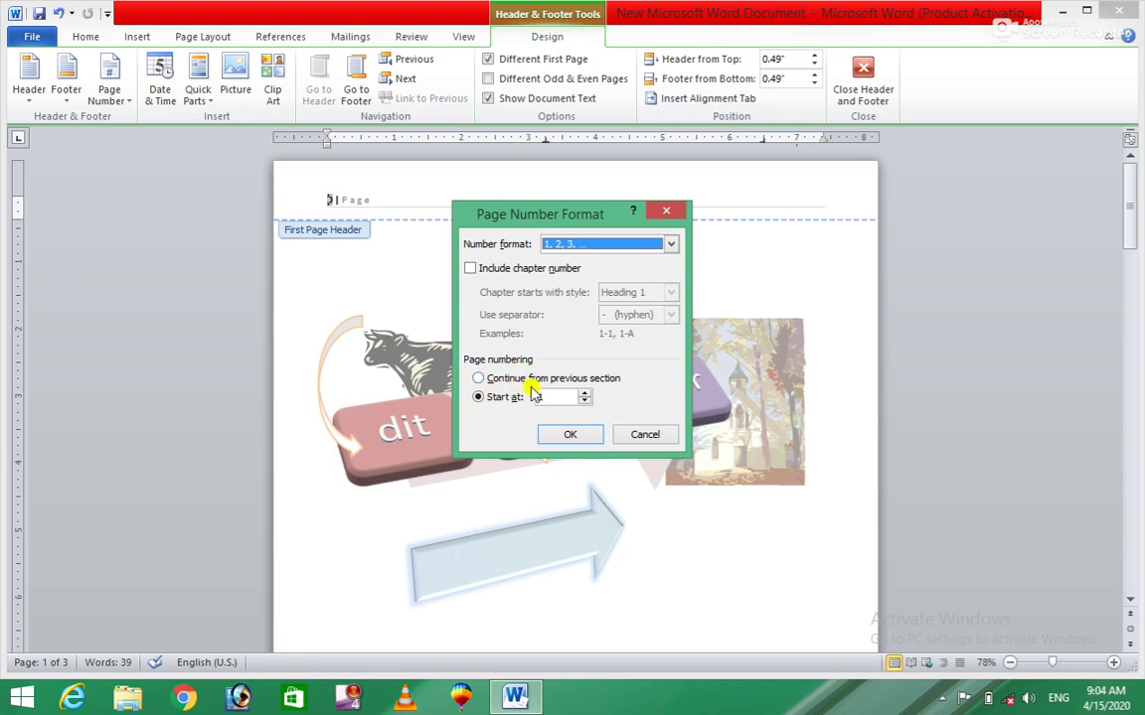
click(481, 383)
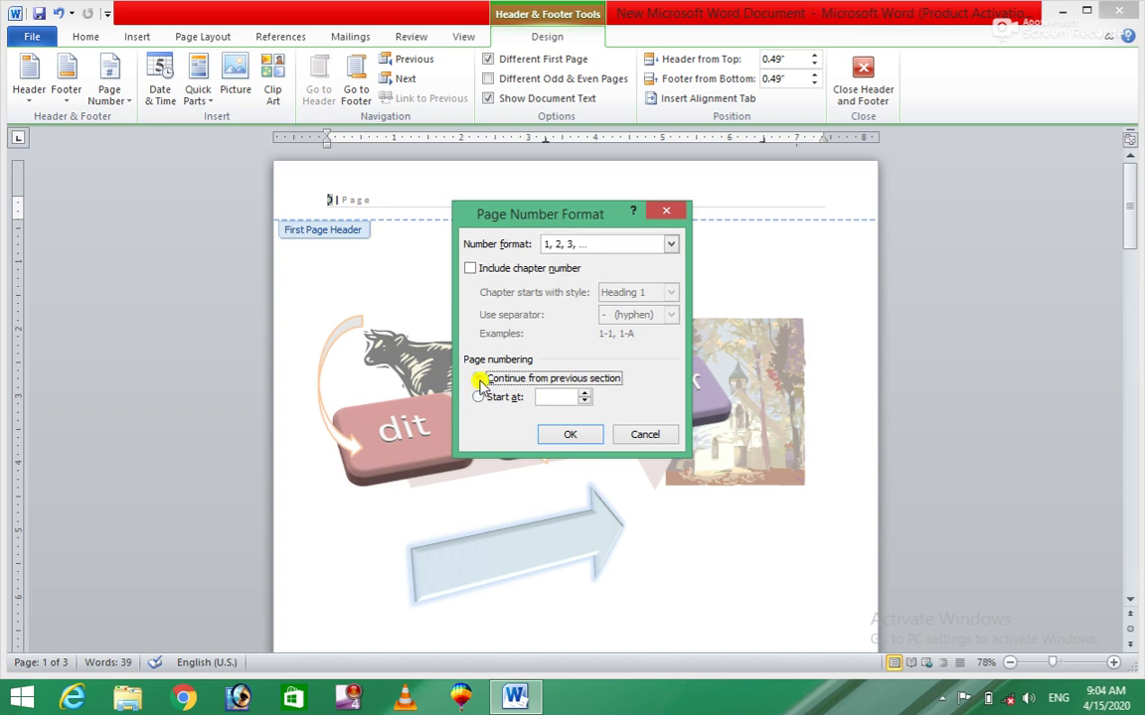
click(553, 434)
click(320, 203)
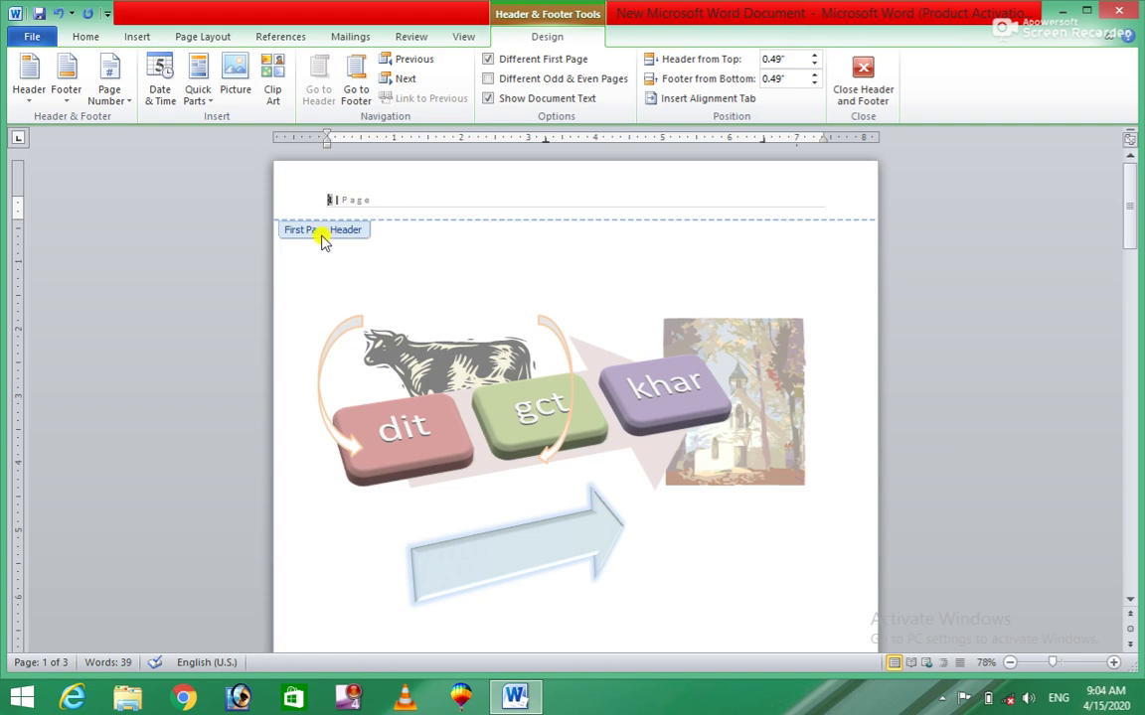
click(121, 105)
mouse_move(123, 123)
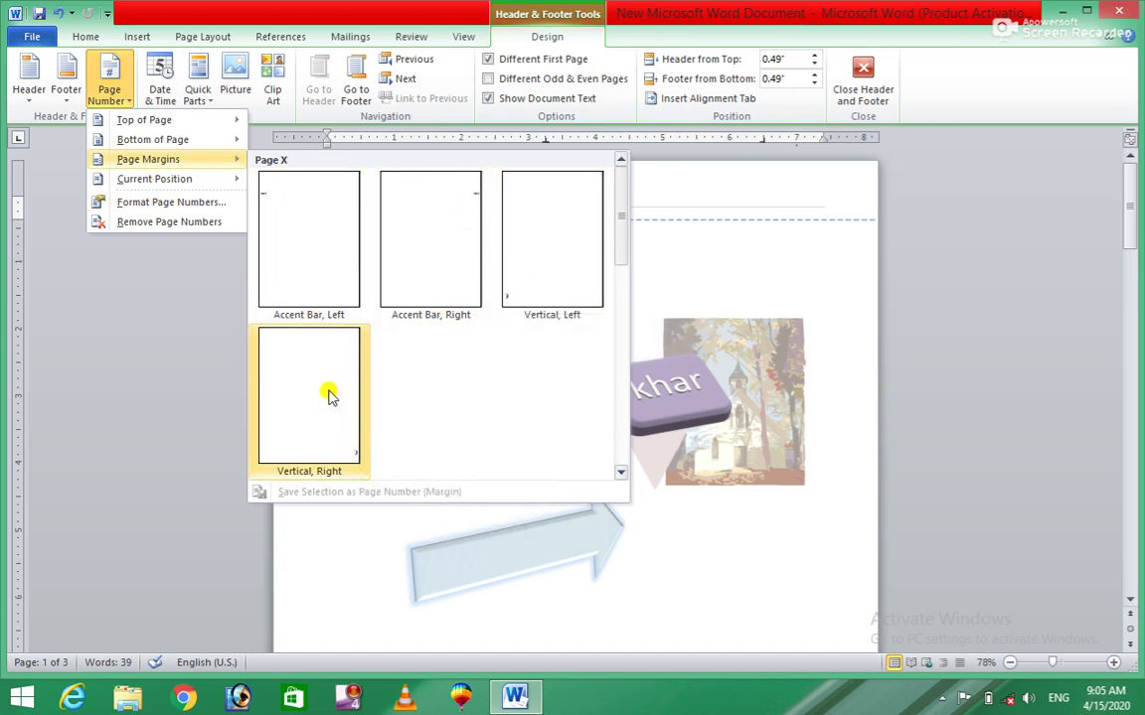
mouse_move(176, 184)
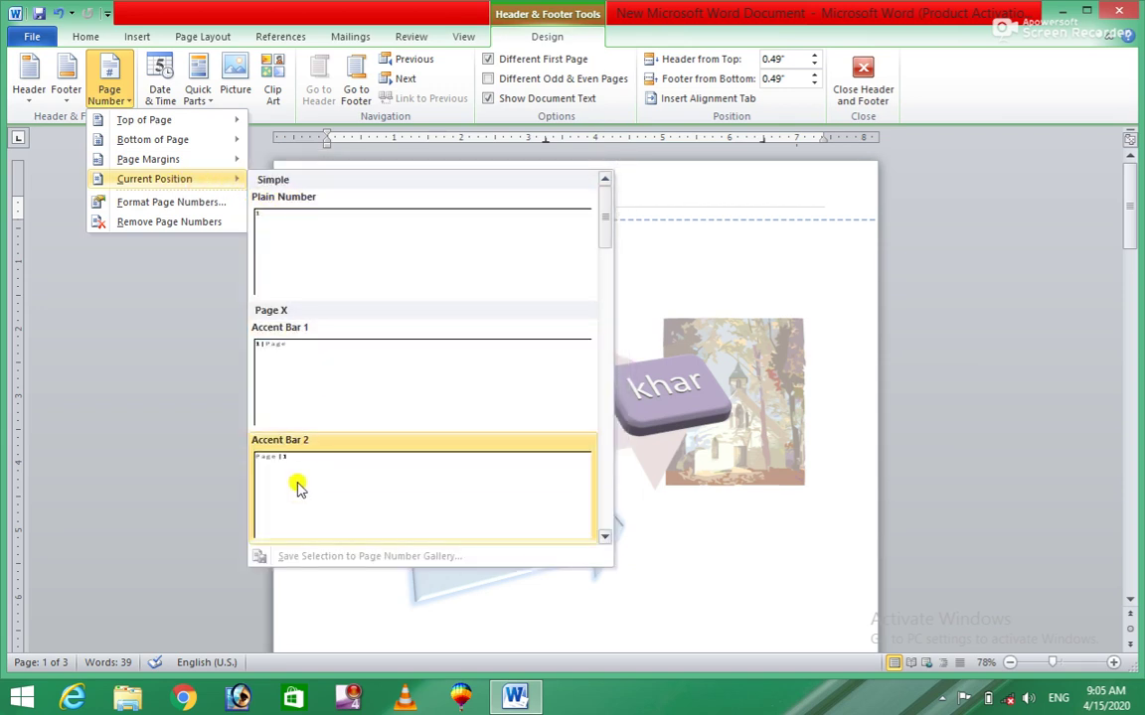
click(163, 226)
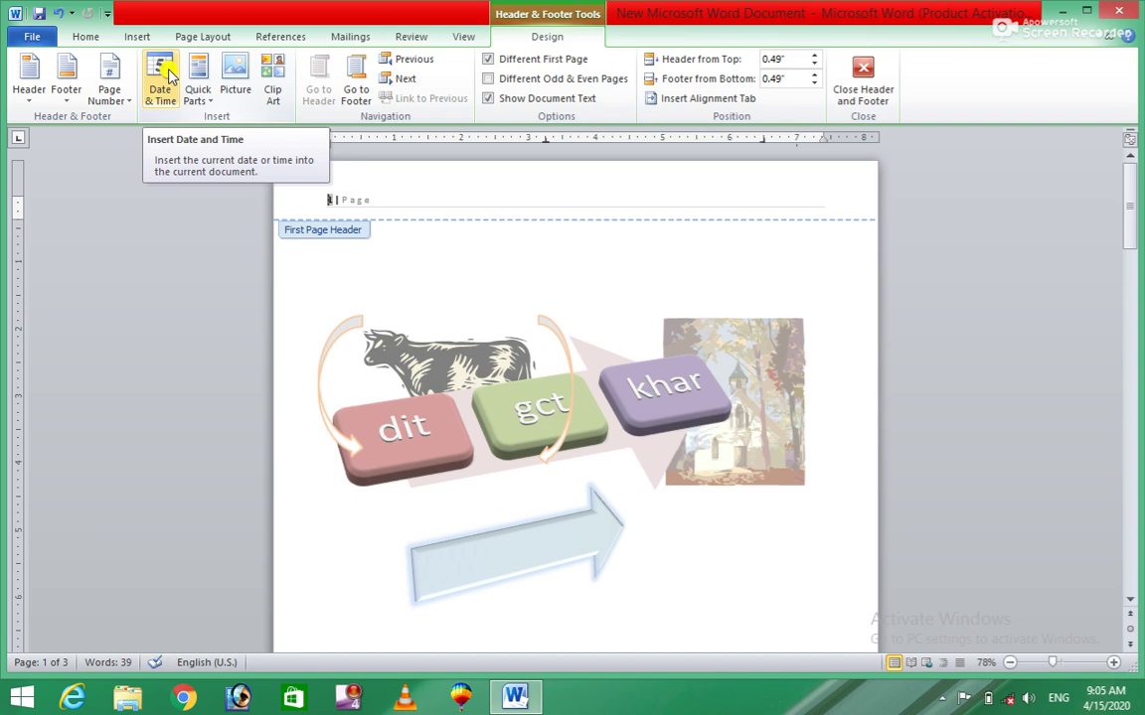
Insert the date in 'Wednesday, April 15, 2020' format before the header's page label
click(162, 77)
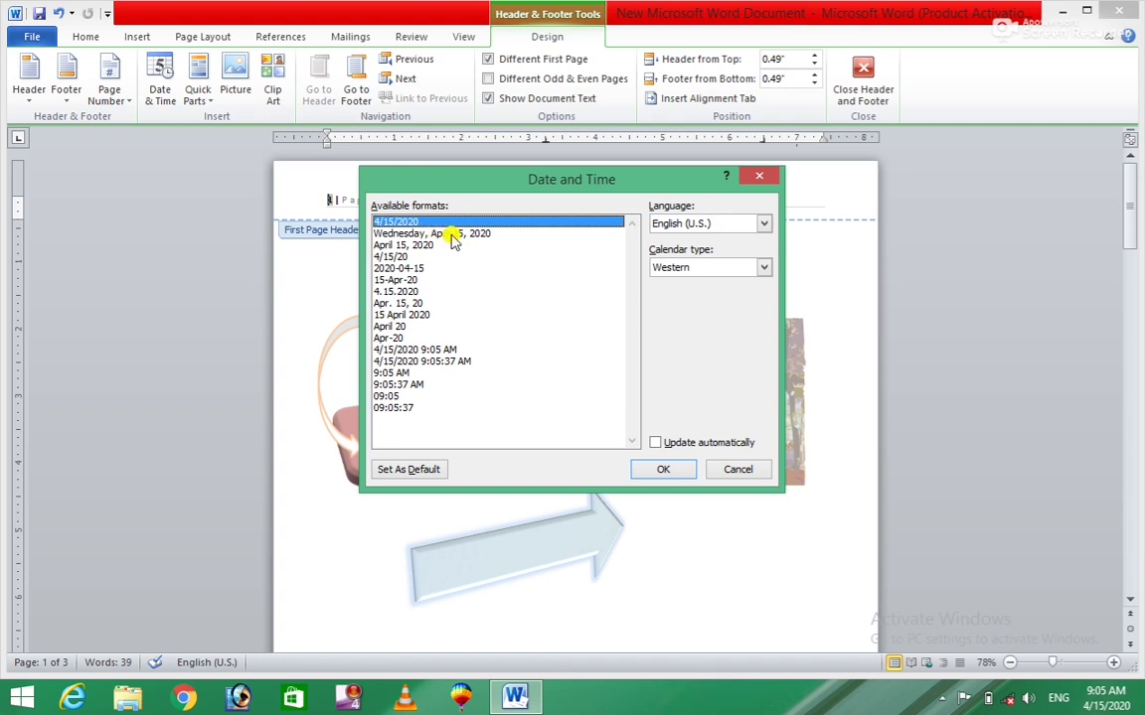
click(452, 234)
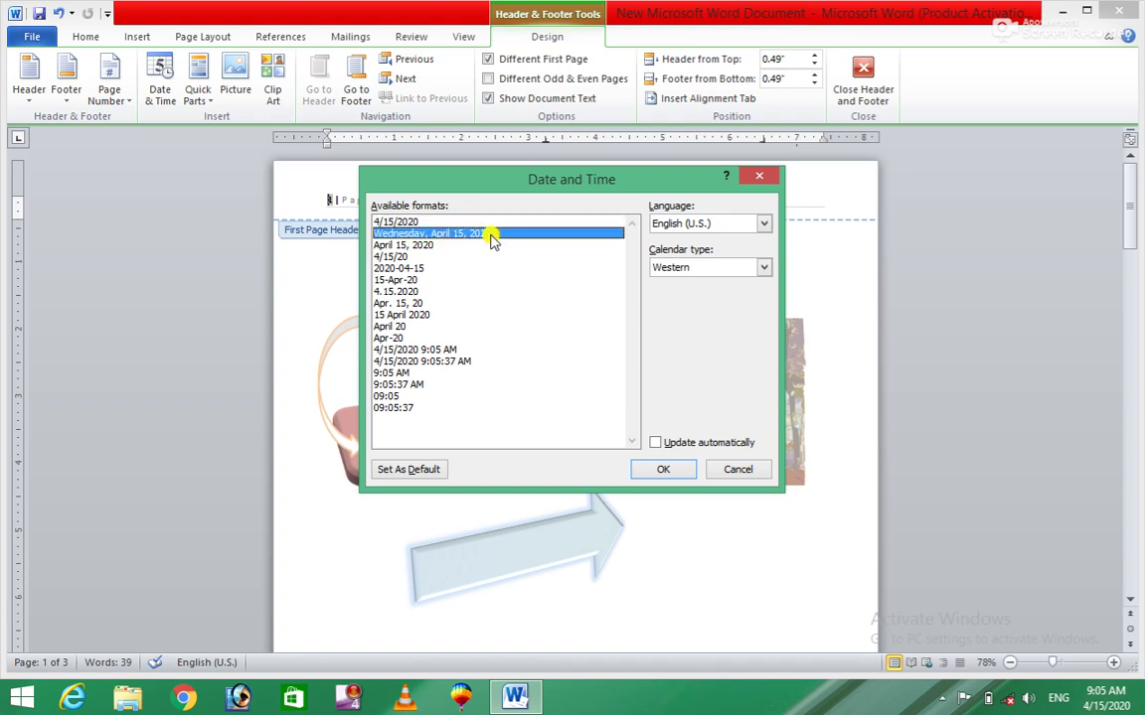
click(659, 470)
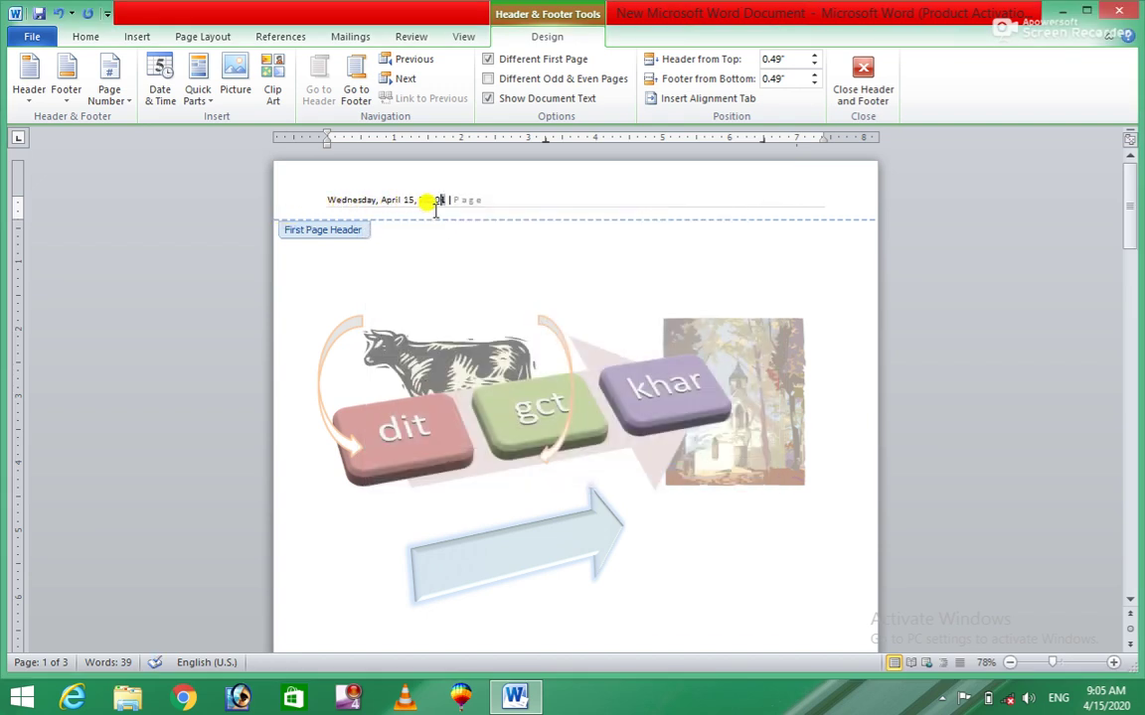
click(167, 92)
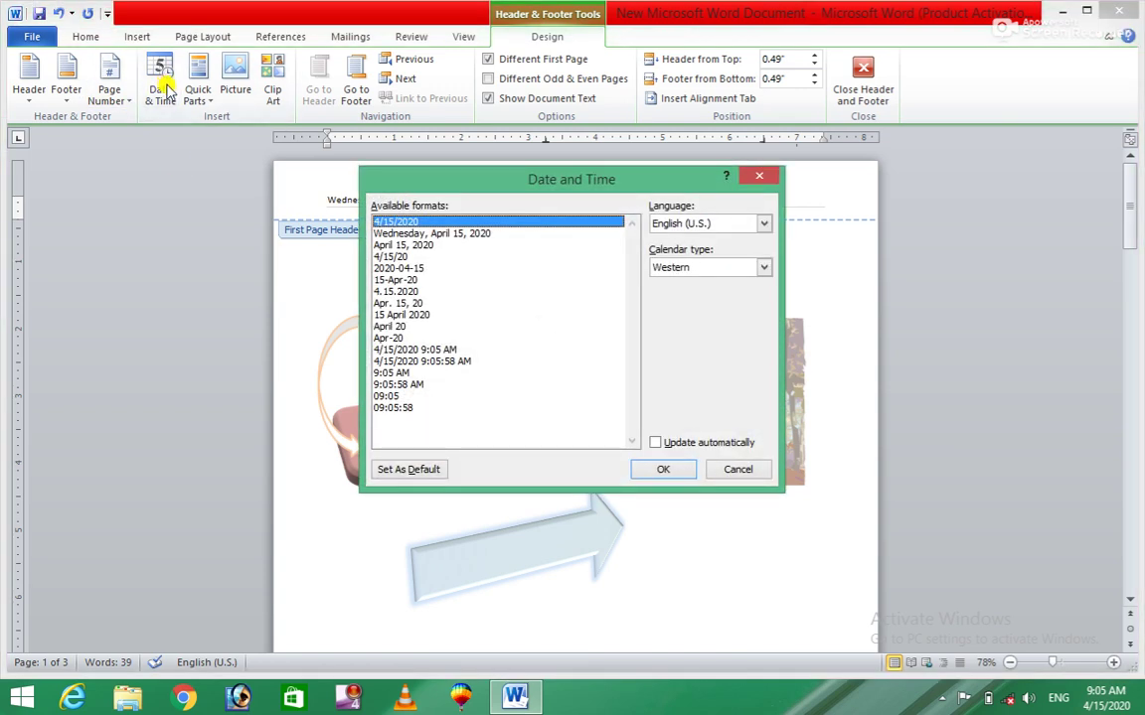
click(728, 470)
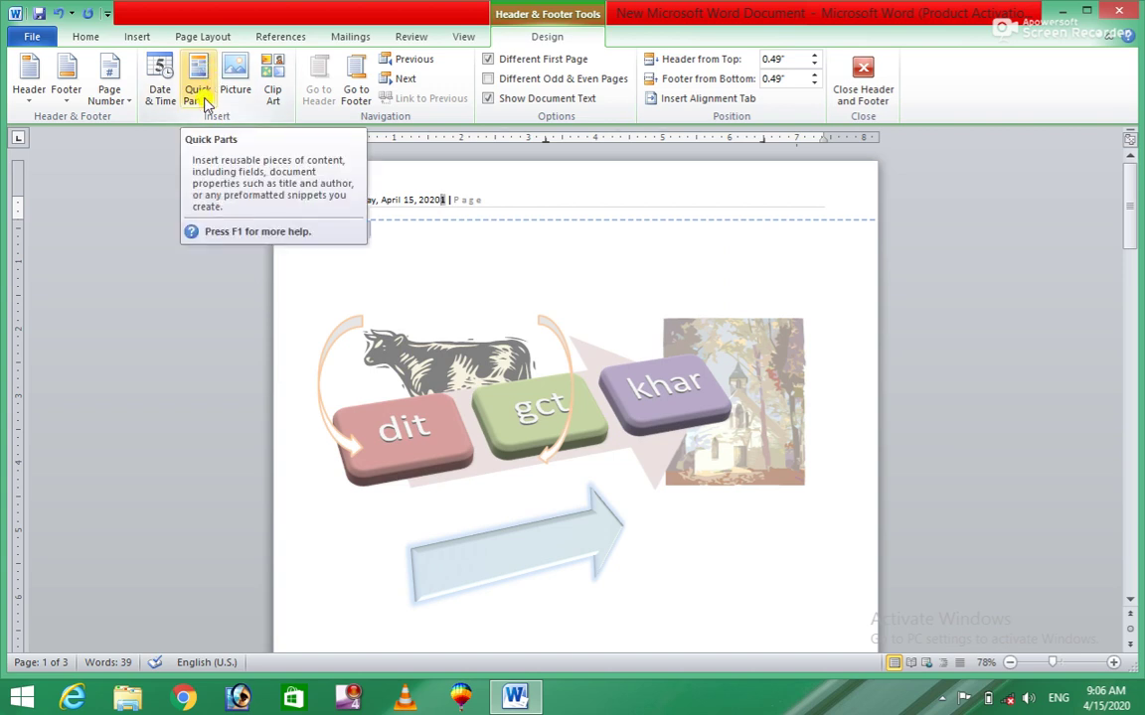
Insert the Windows User AutoText entry after the date in the first-page header
click(204, 100)
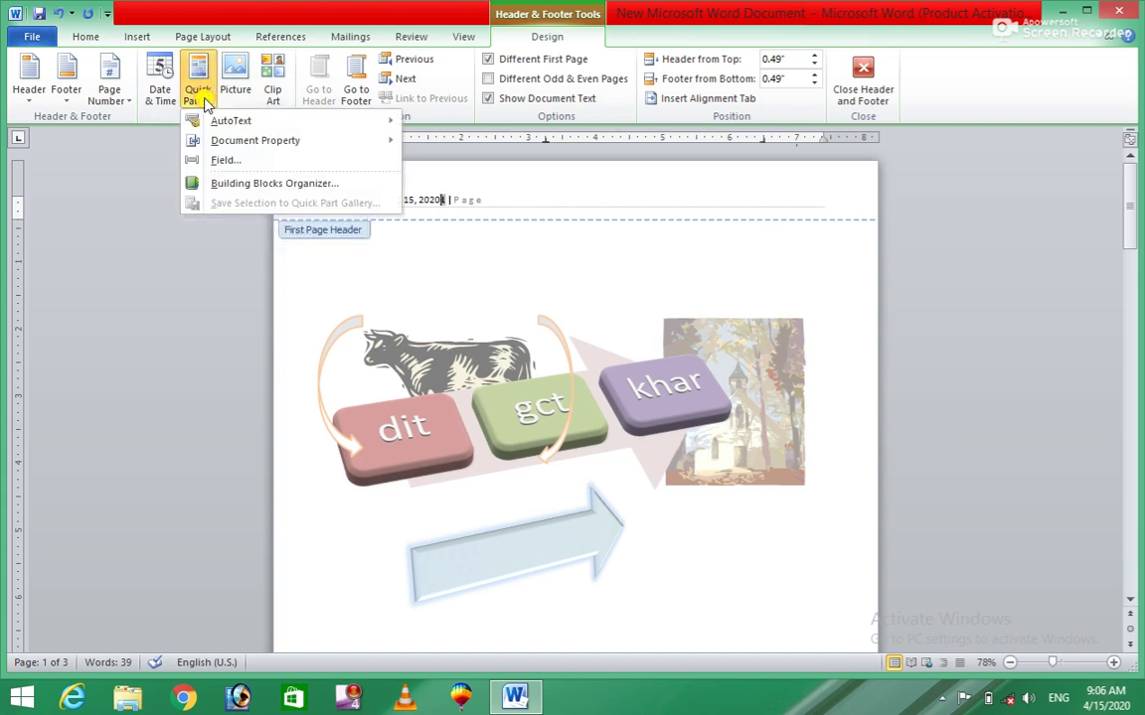
mouse_move(216, 120)
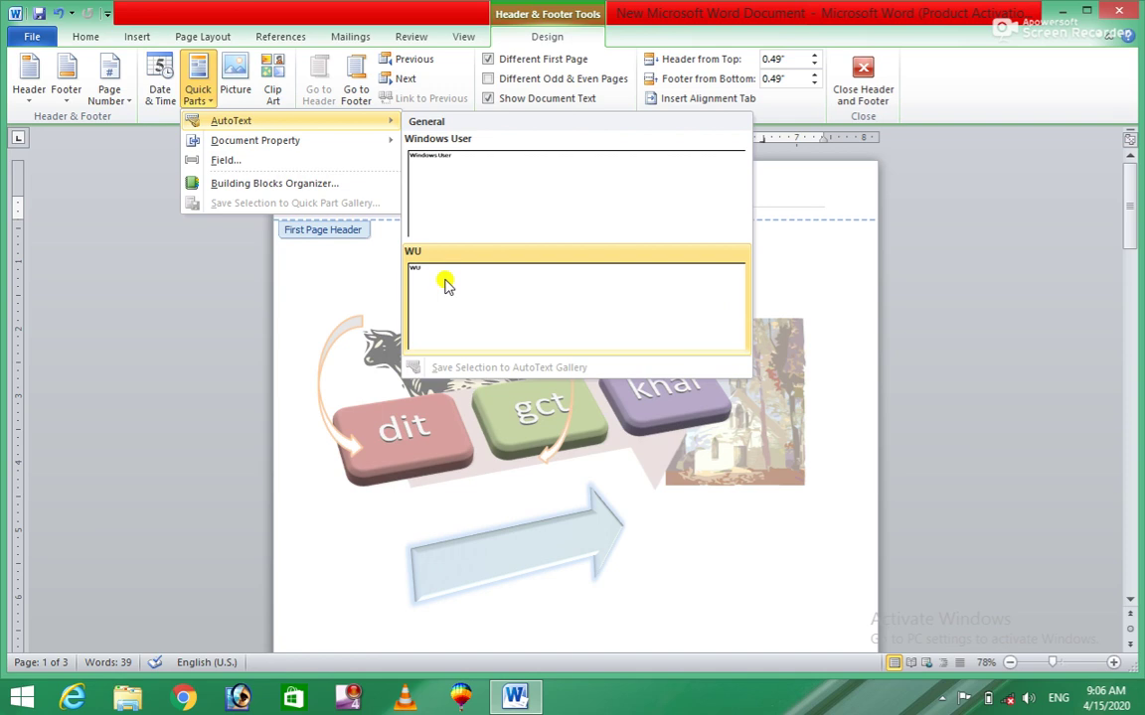
click(480, 212)
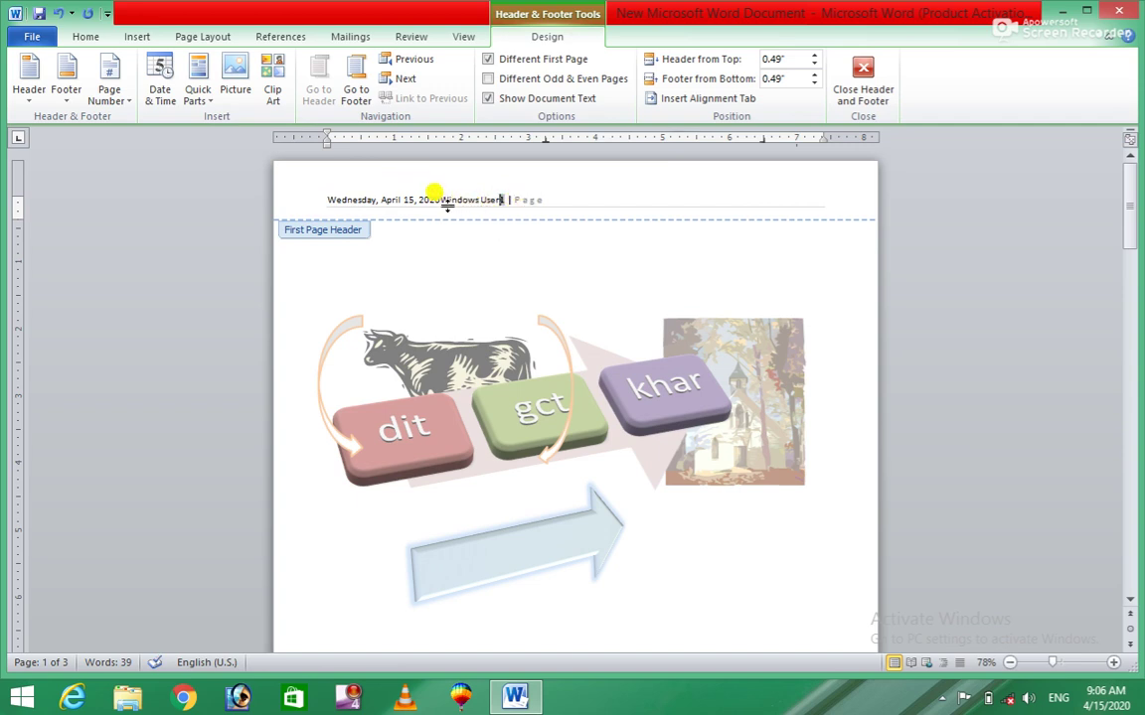
drag(442, 202, 493, 205)
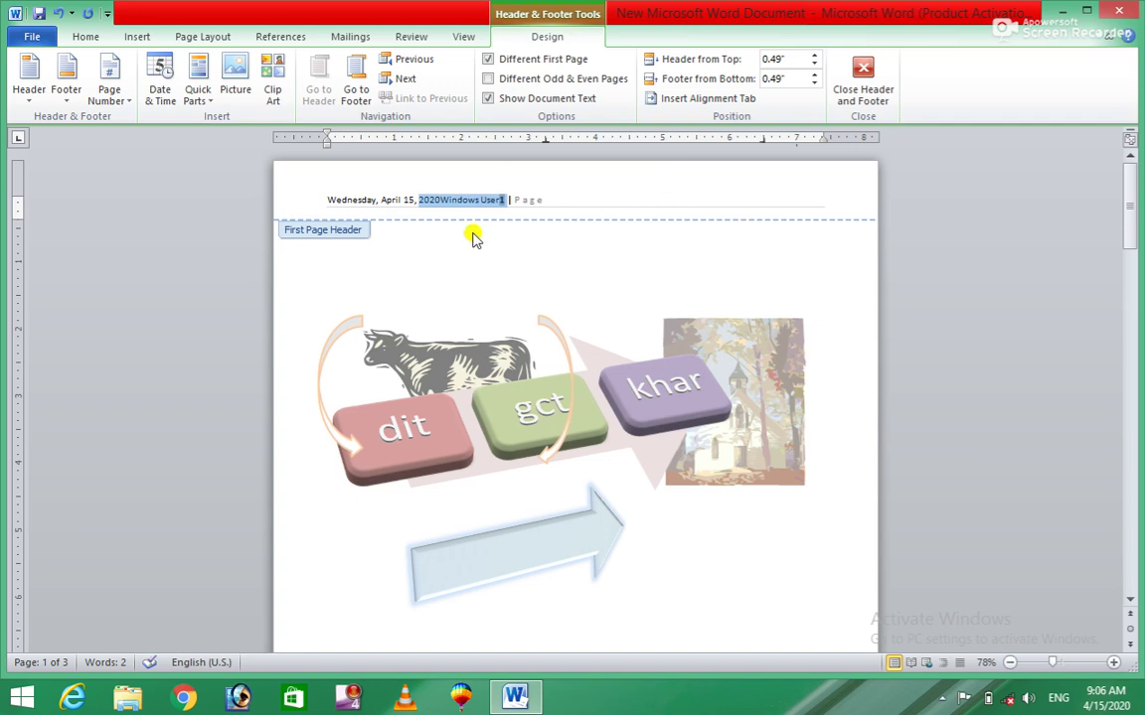
click(469, 198)
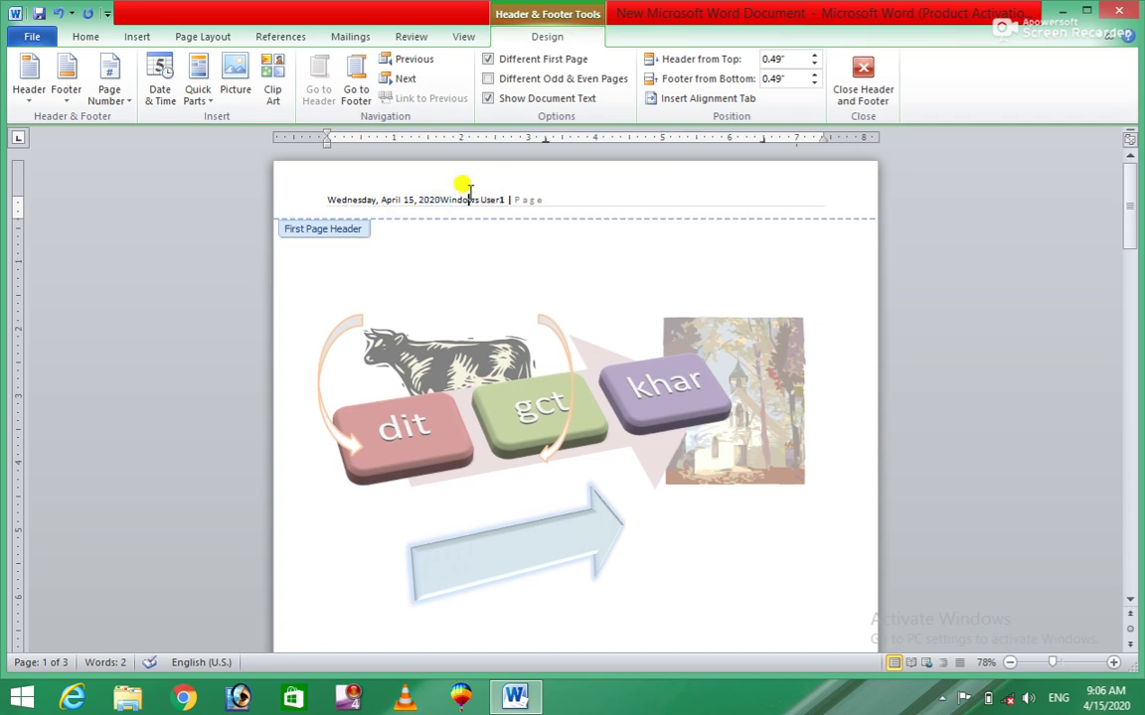
click(196, 94)
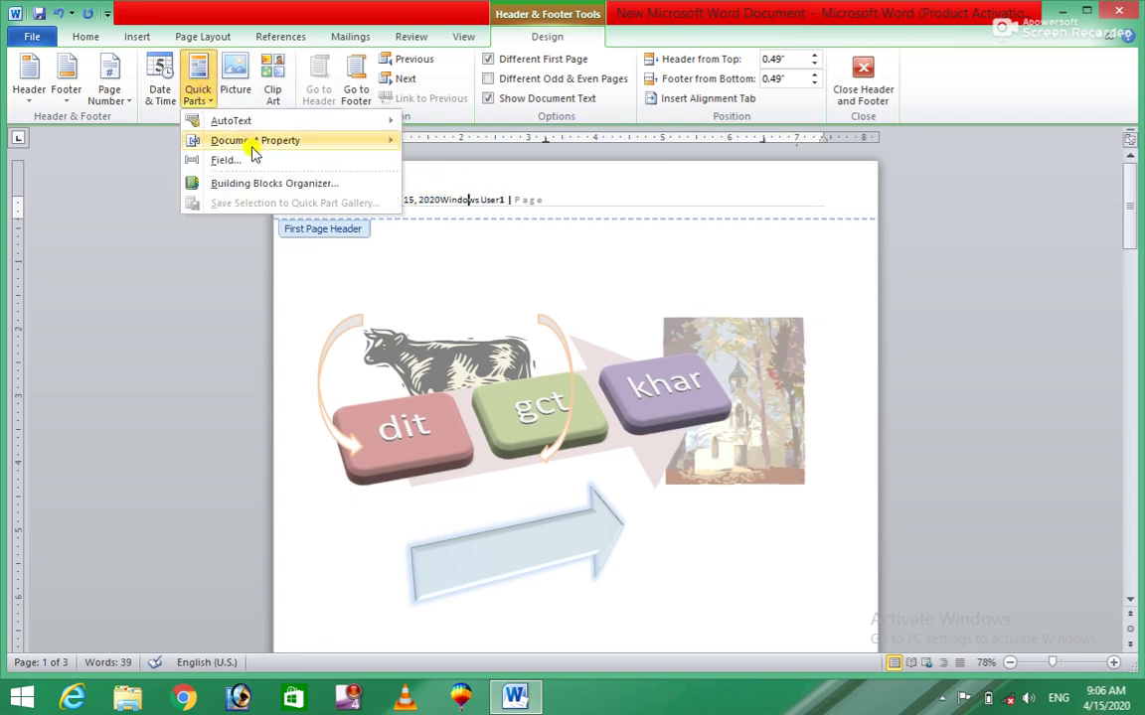
Insert the Author property reading 'STUDENT OF DIT IST SEMESTER 2020' into the header
mouse_move(261, 147)
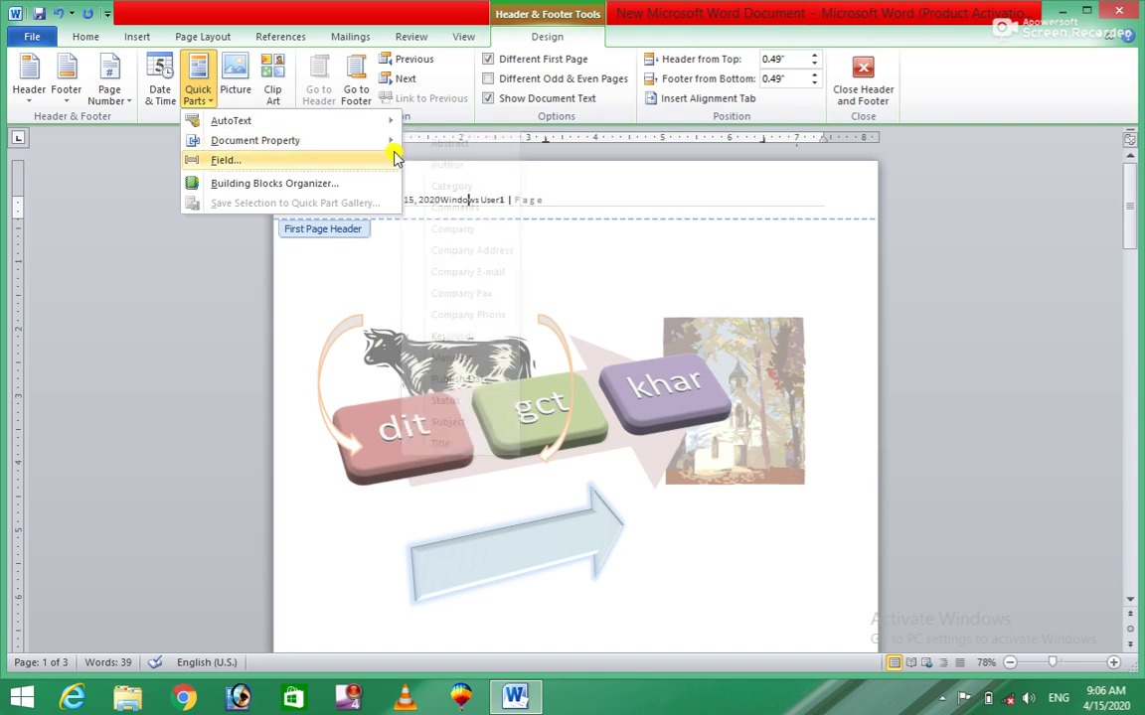
mouse_move(371, 148)
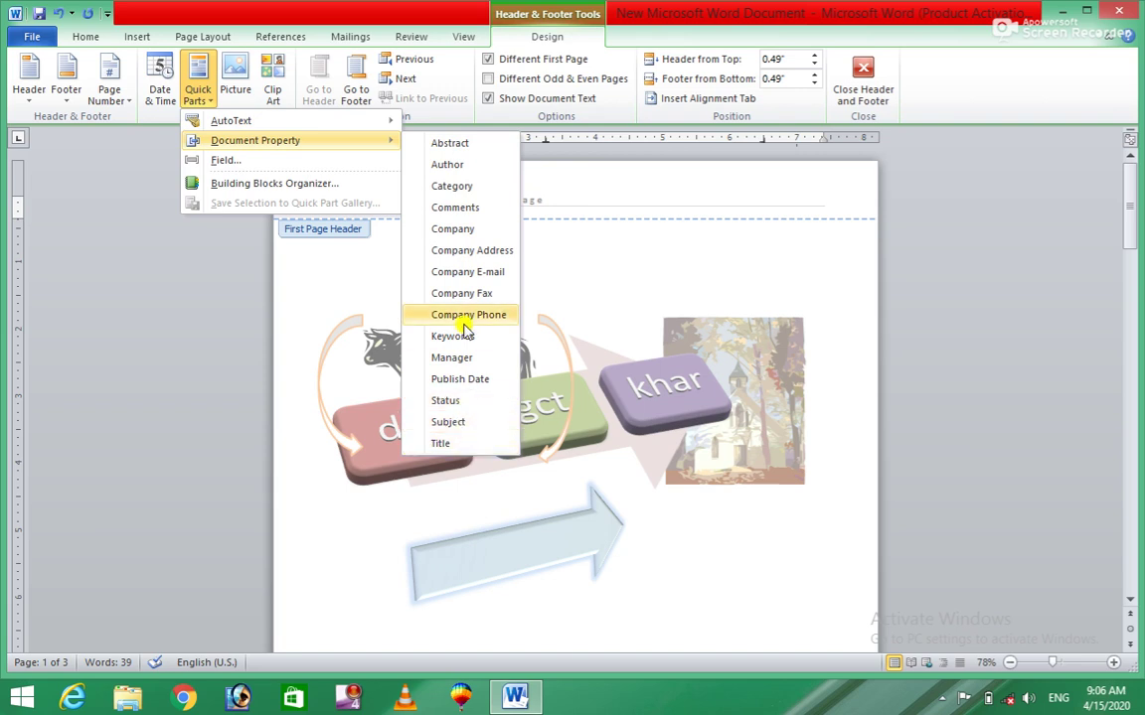
click(460, 167)
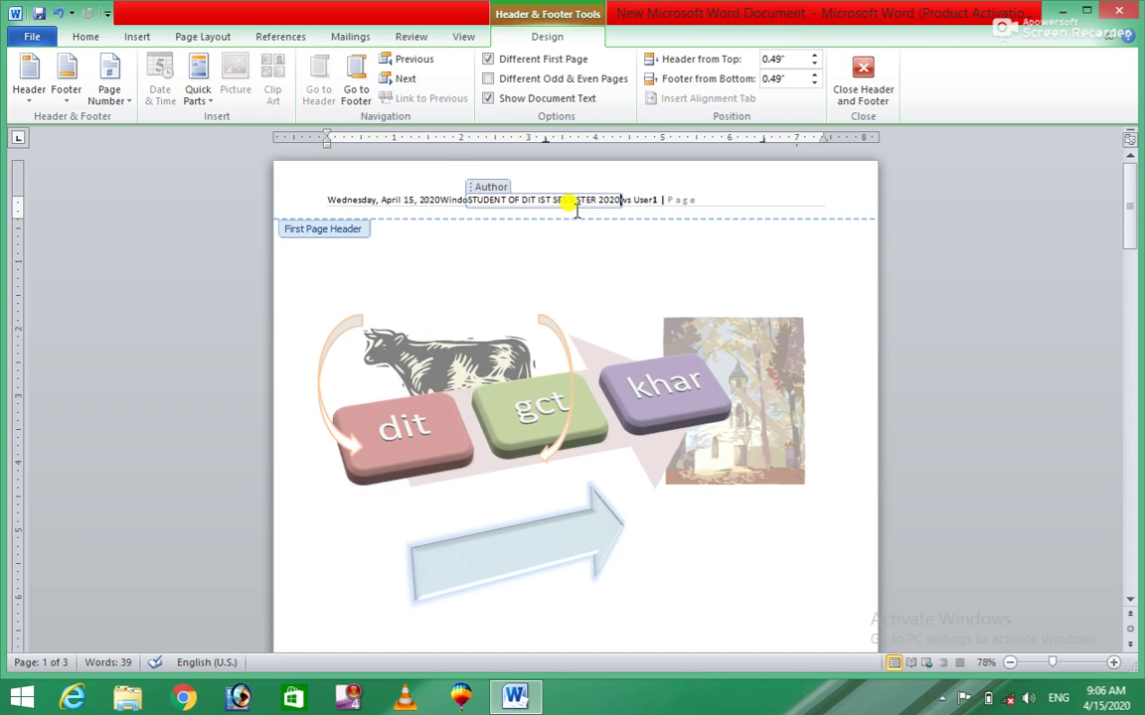
click(201, 99)
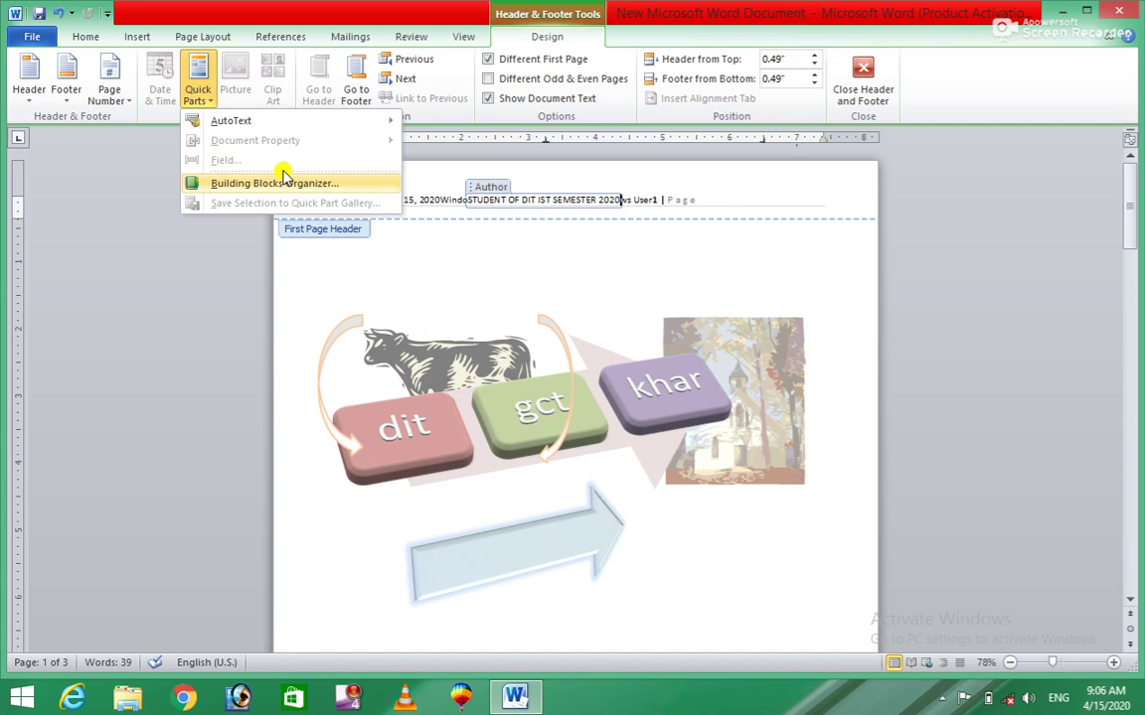
click(656, 201)
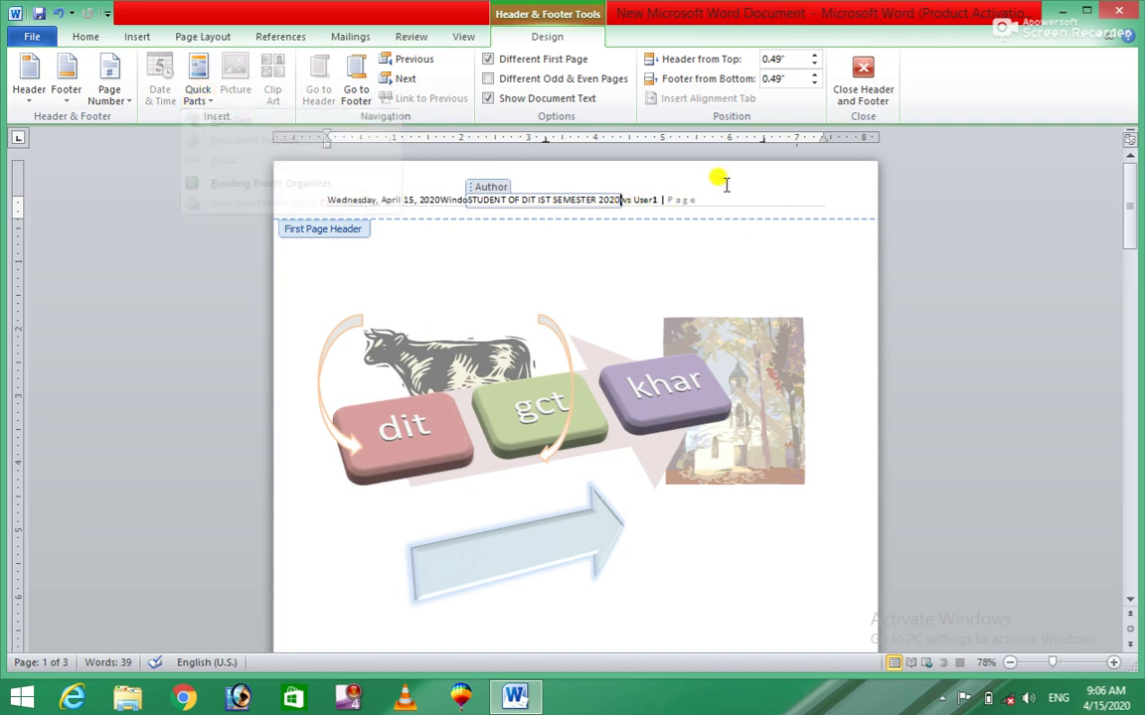
click(434, 199)
click(198, 90)
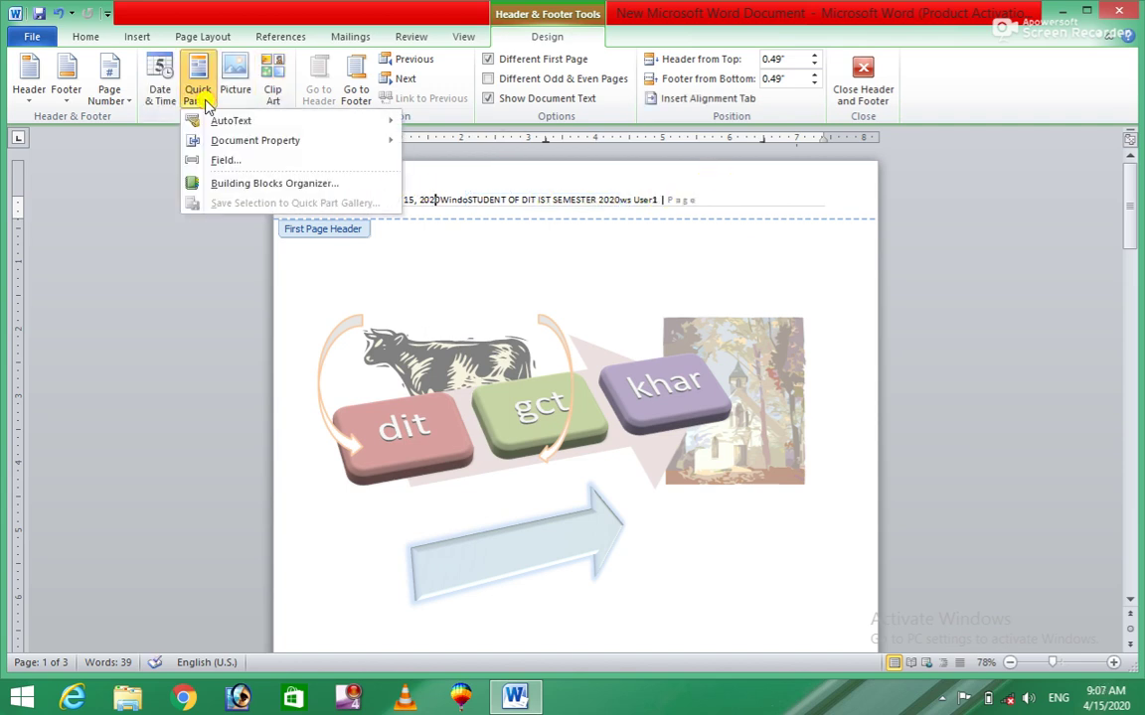
click(223, 164)
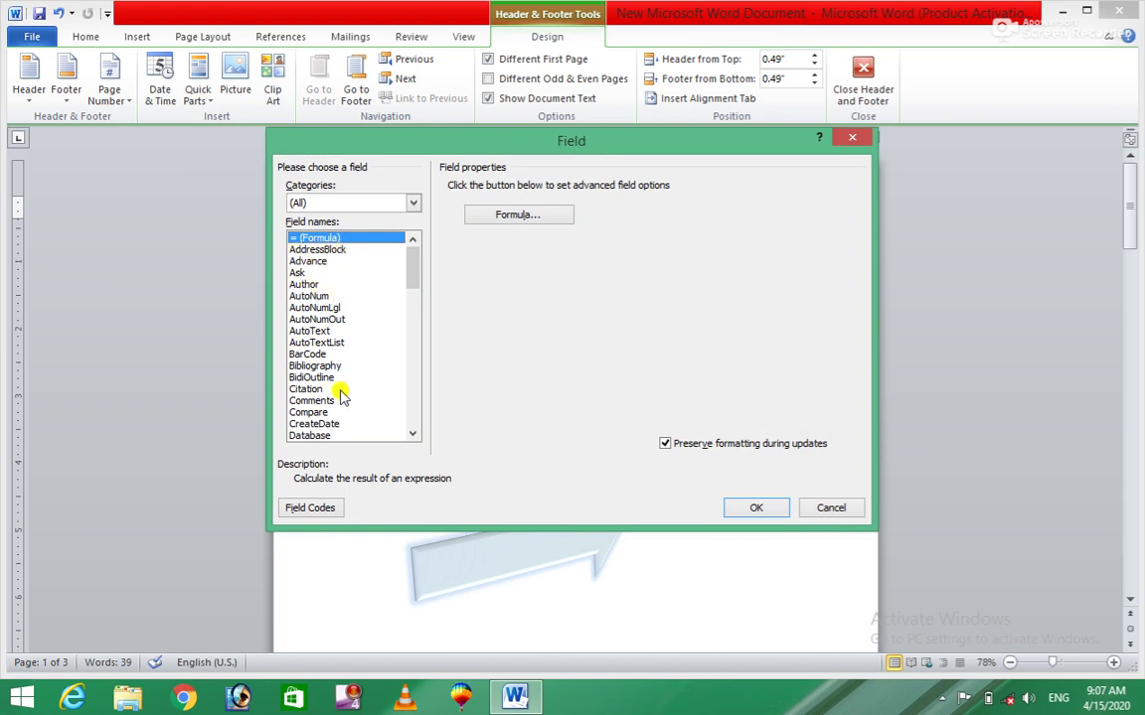
click(832, 508)
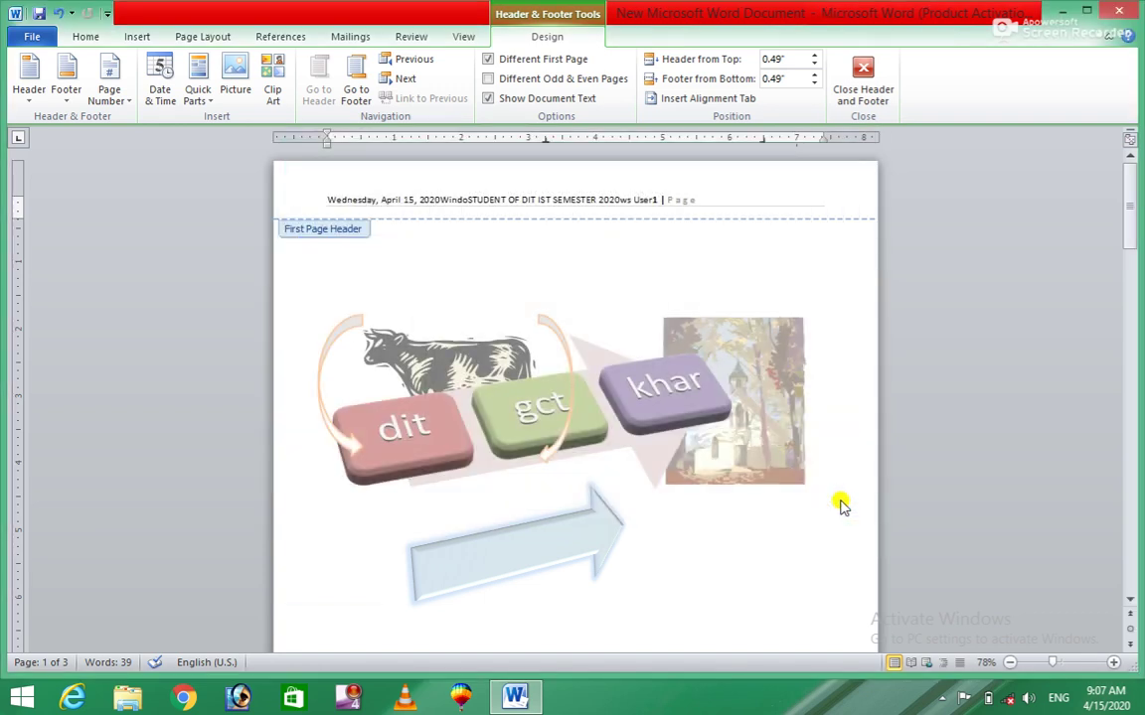
click(204, 100)
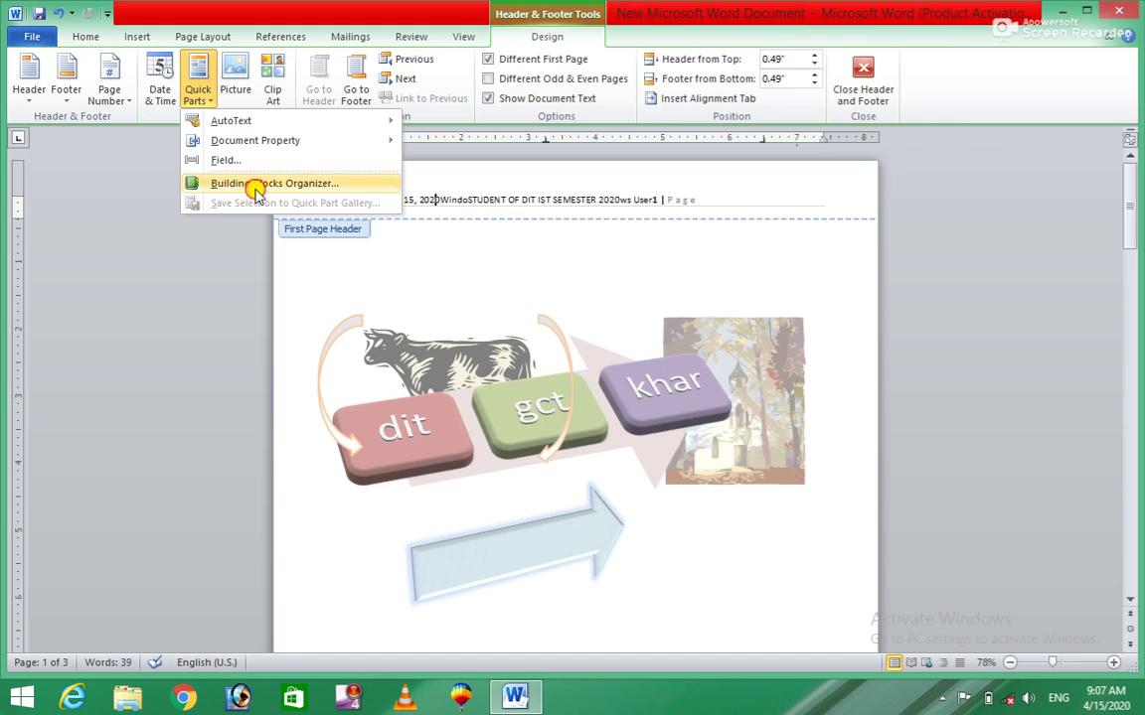
click(248, 185)
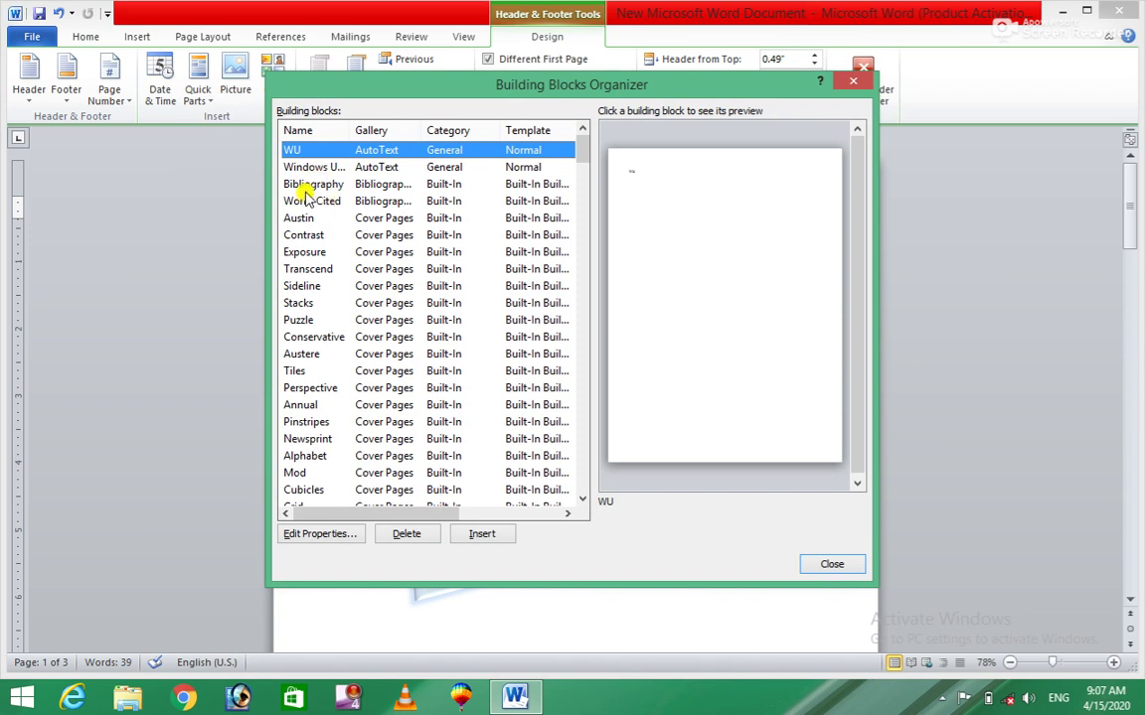
click(308, 186)
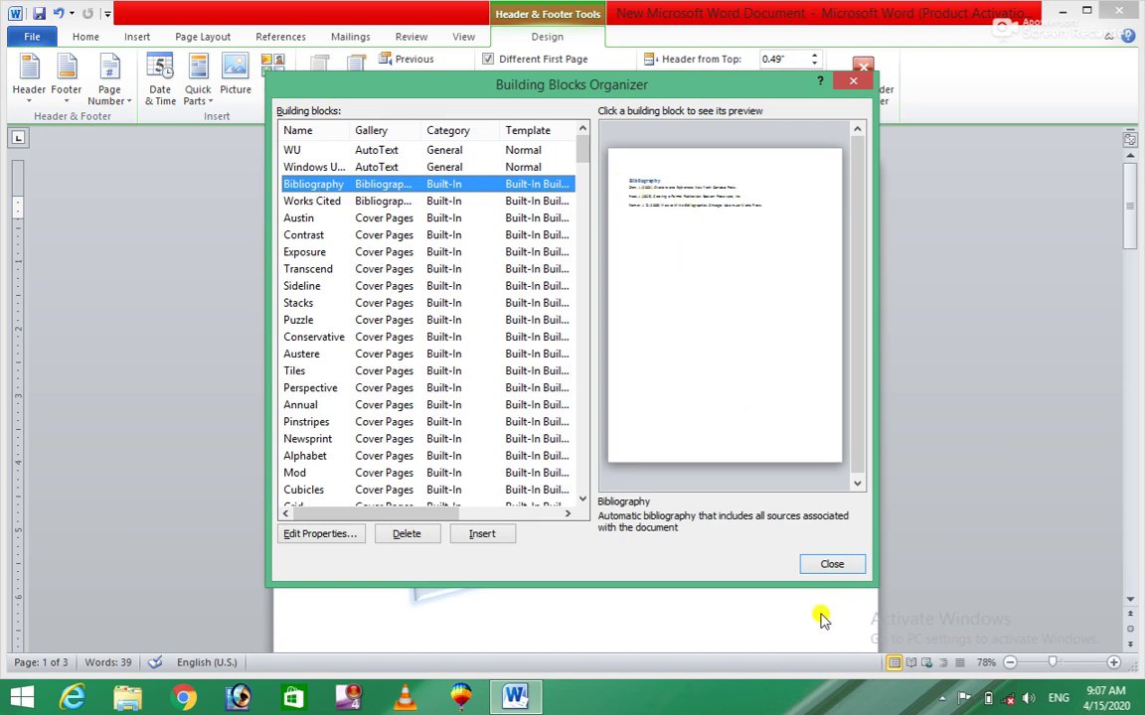
click(825, 566)
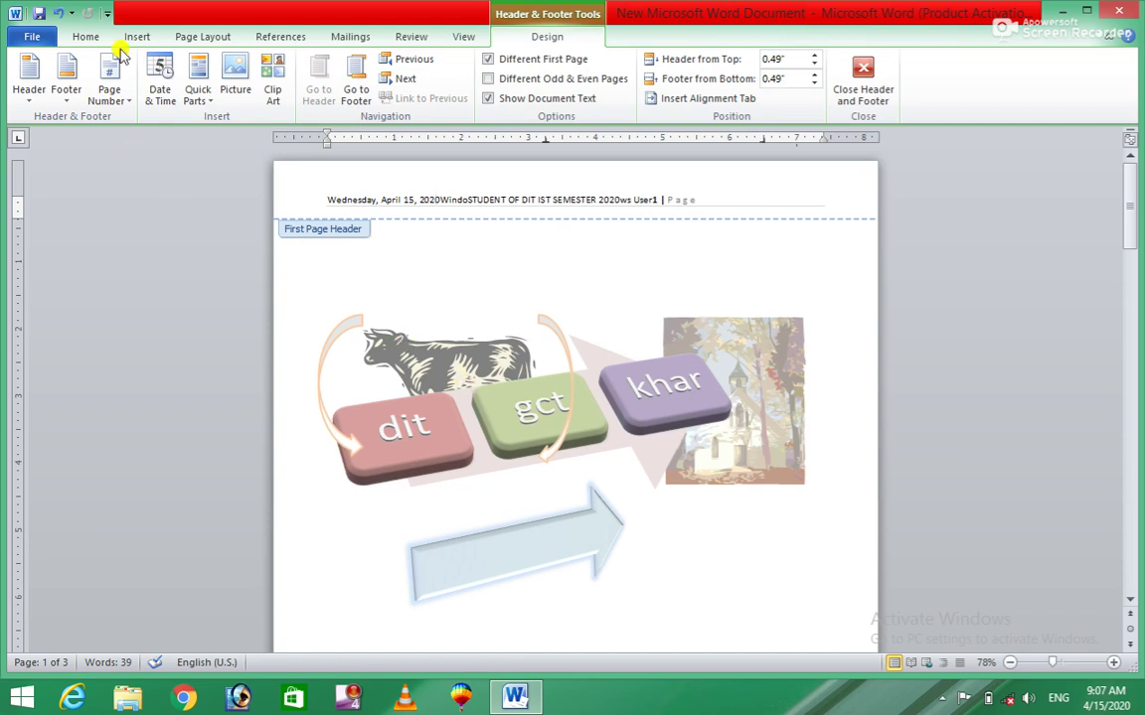
click(236, 79)
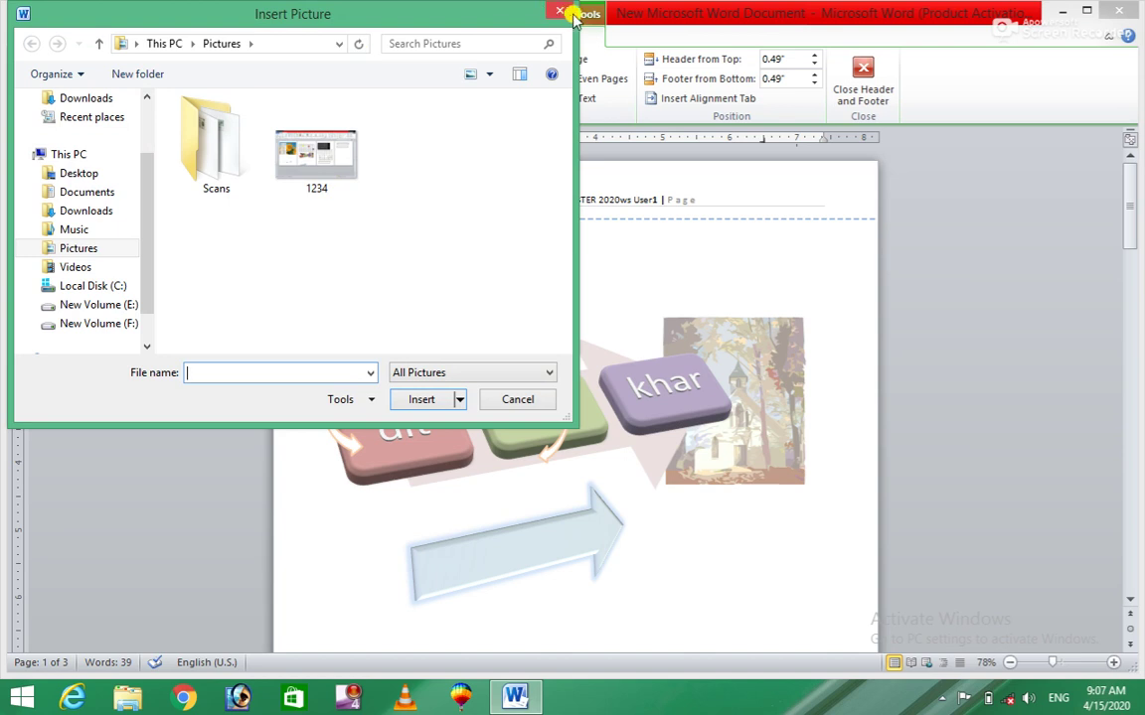
click(561, 11)
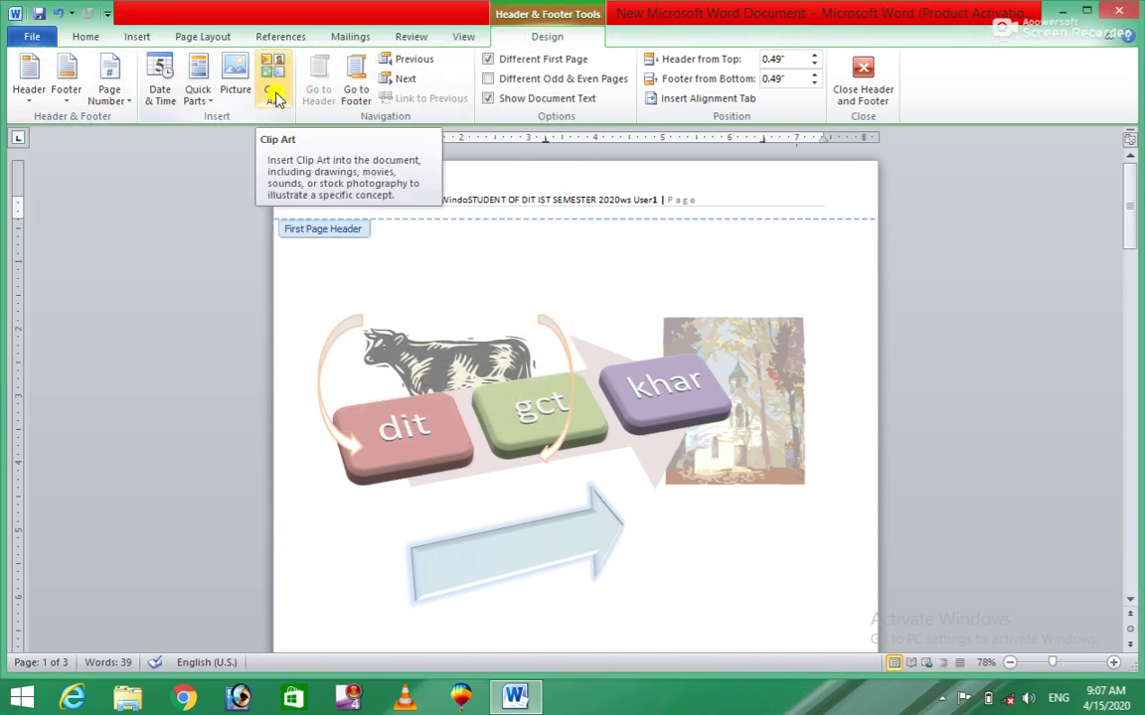
click(363, 88)
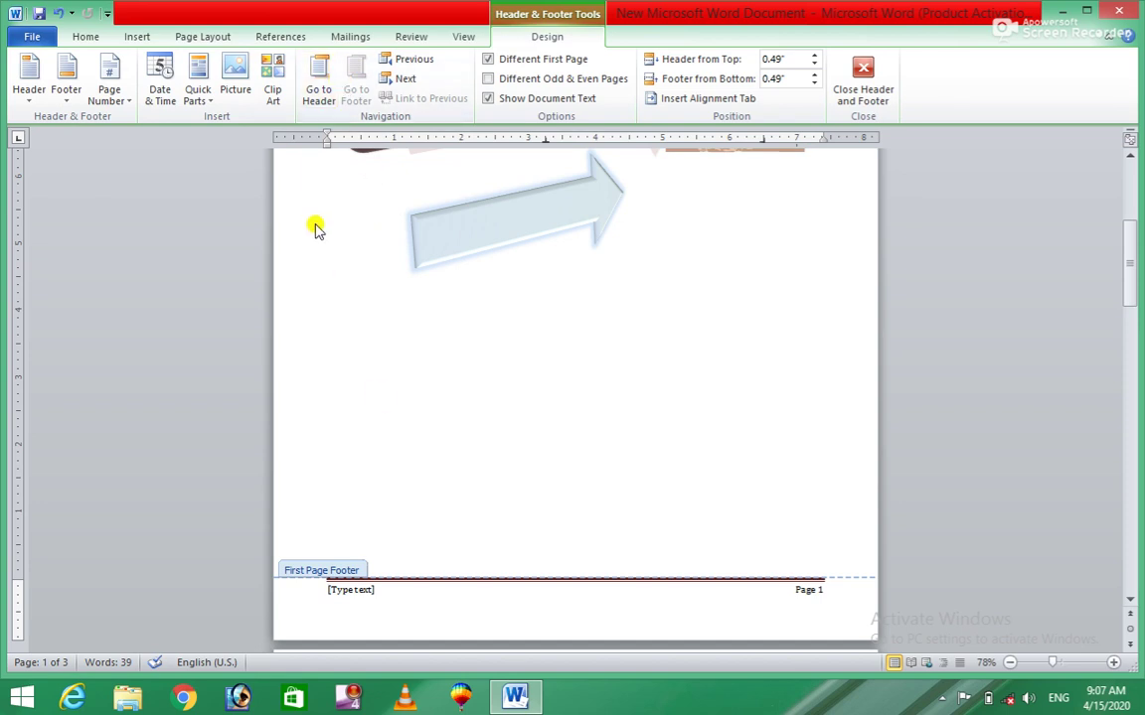
click(317, 88)
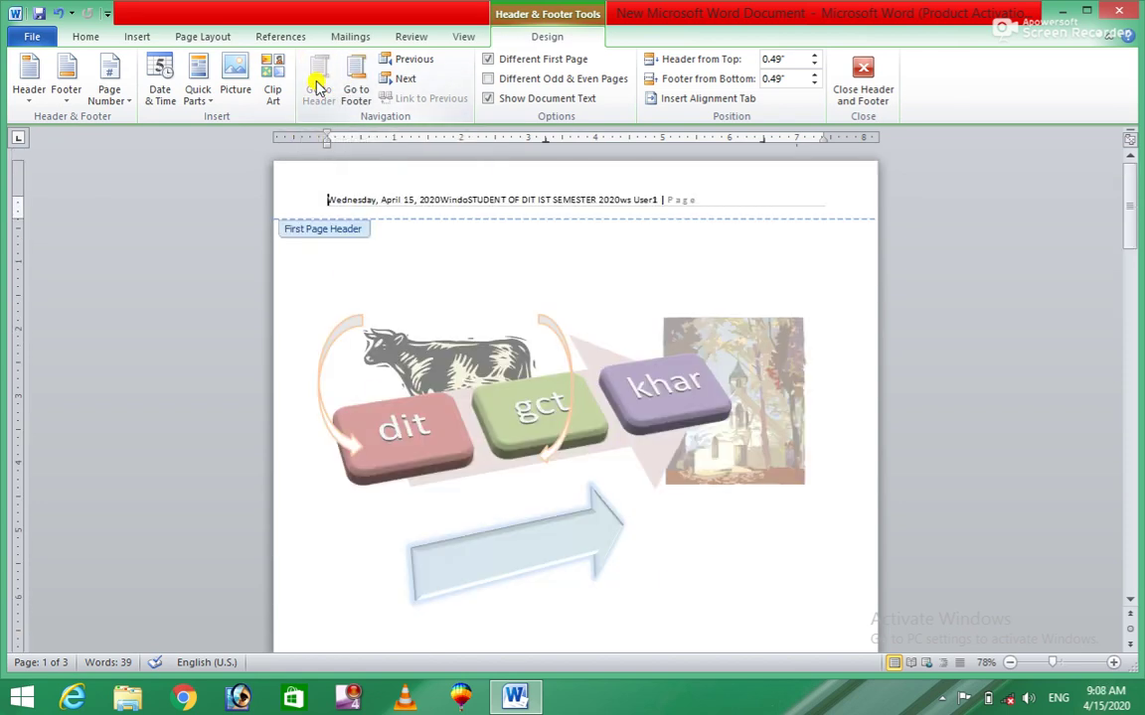
click(397, 82)
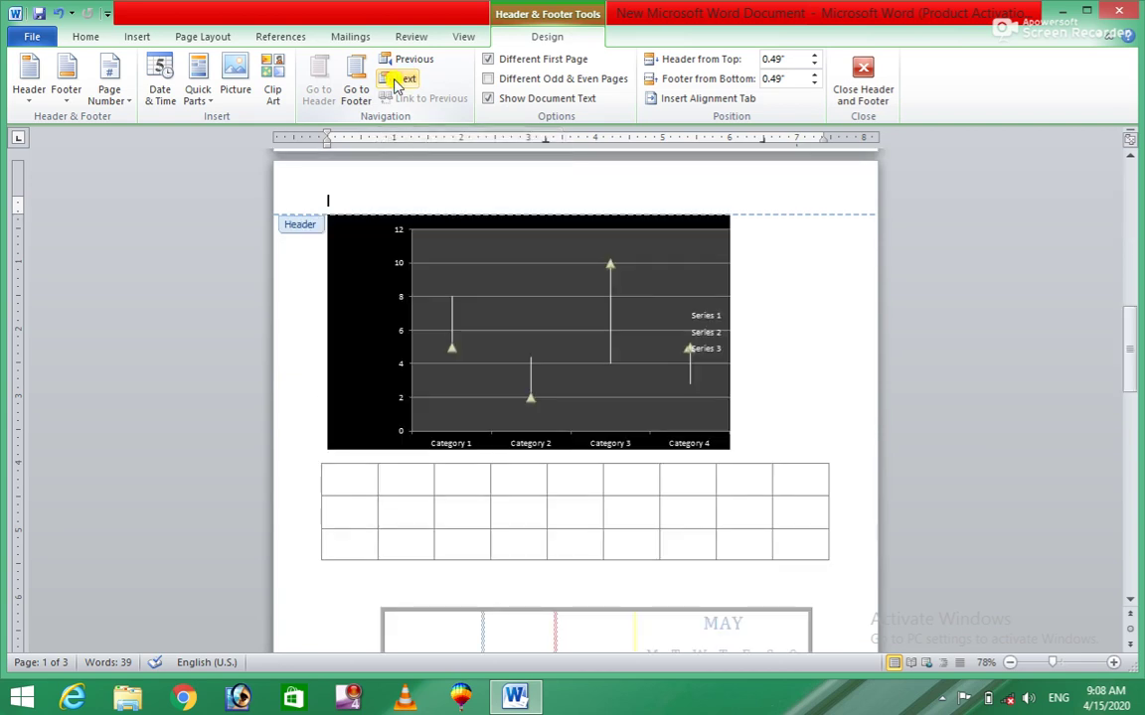
click(414, 63)
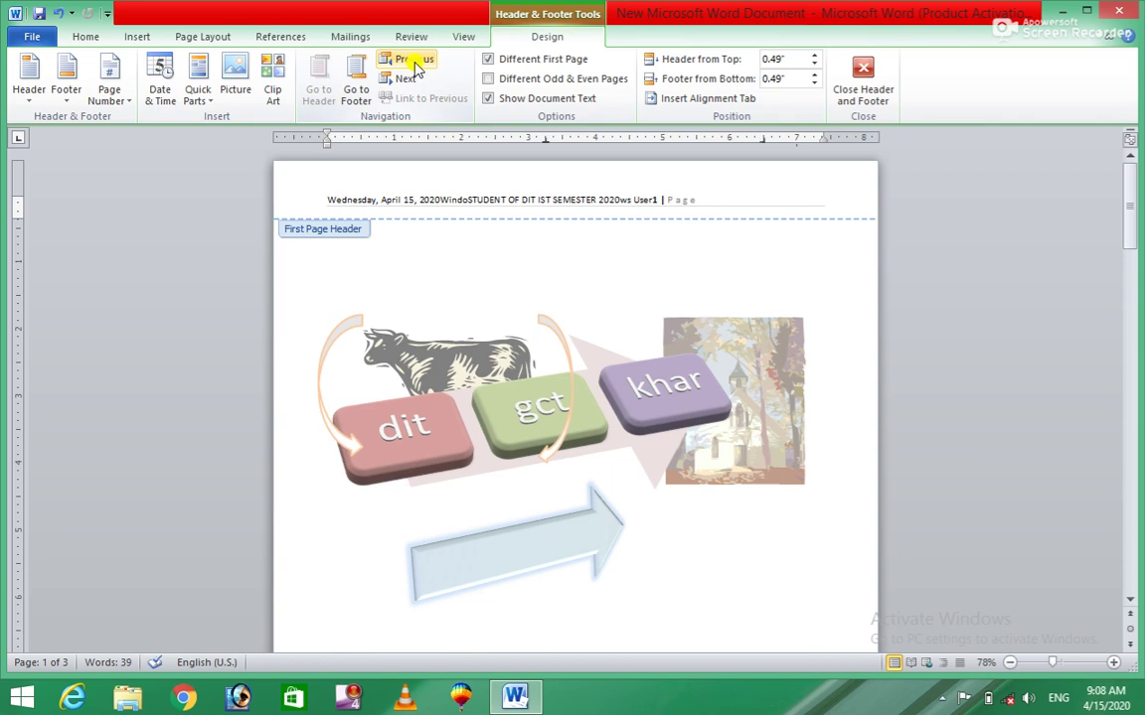
Insert an Alphabet Sidebar text box along the left side of the first page
click(140, 36)
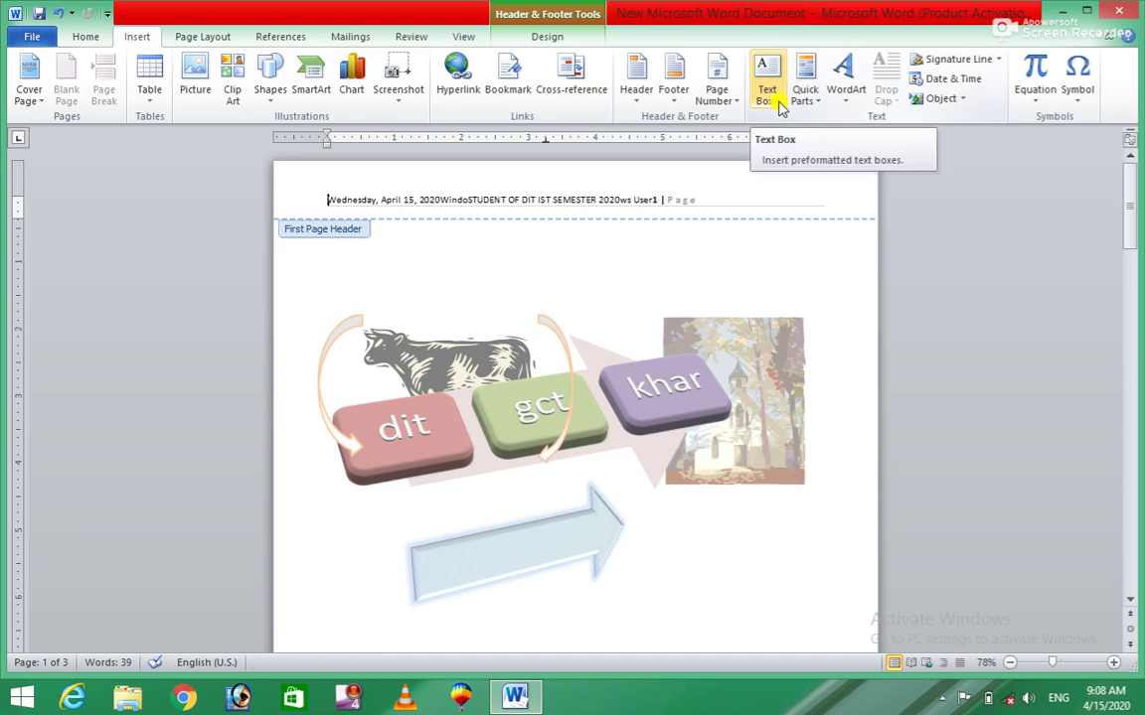
click(781, 107)
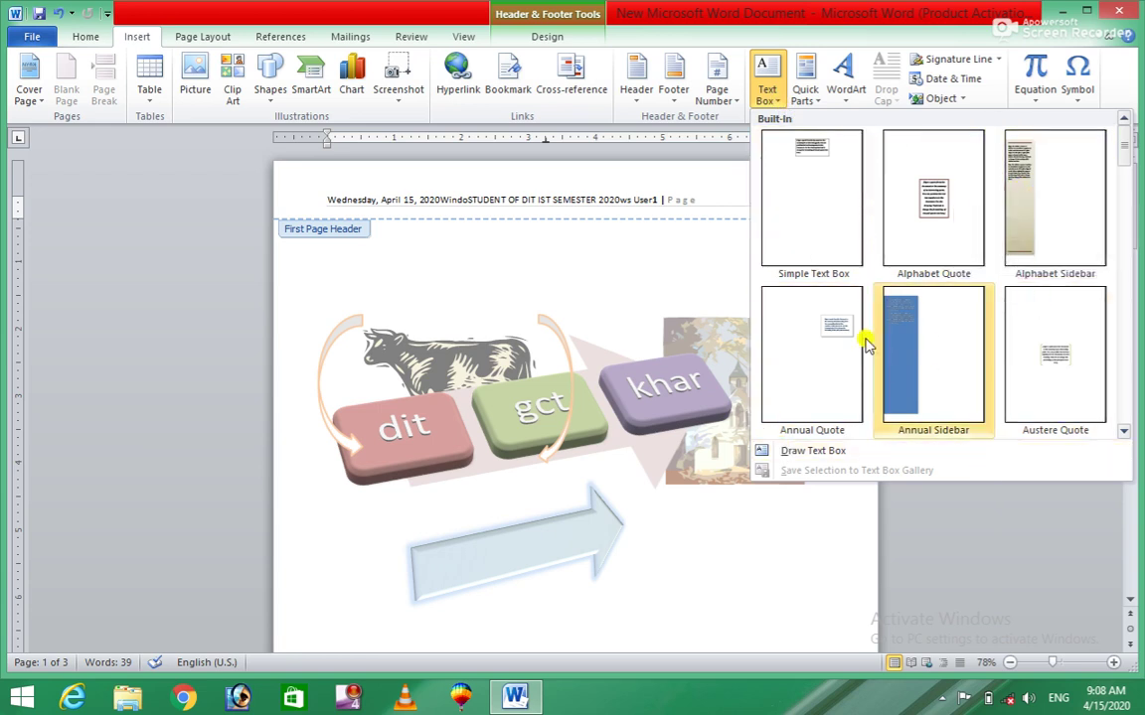
click(1028, 179)
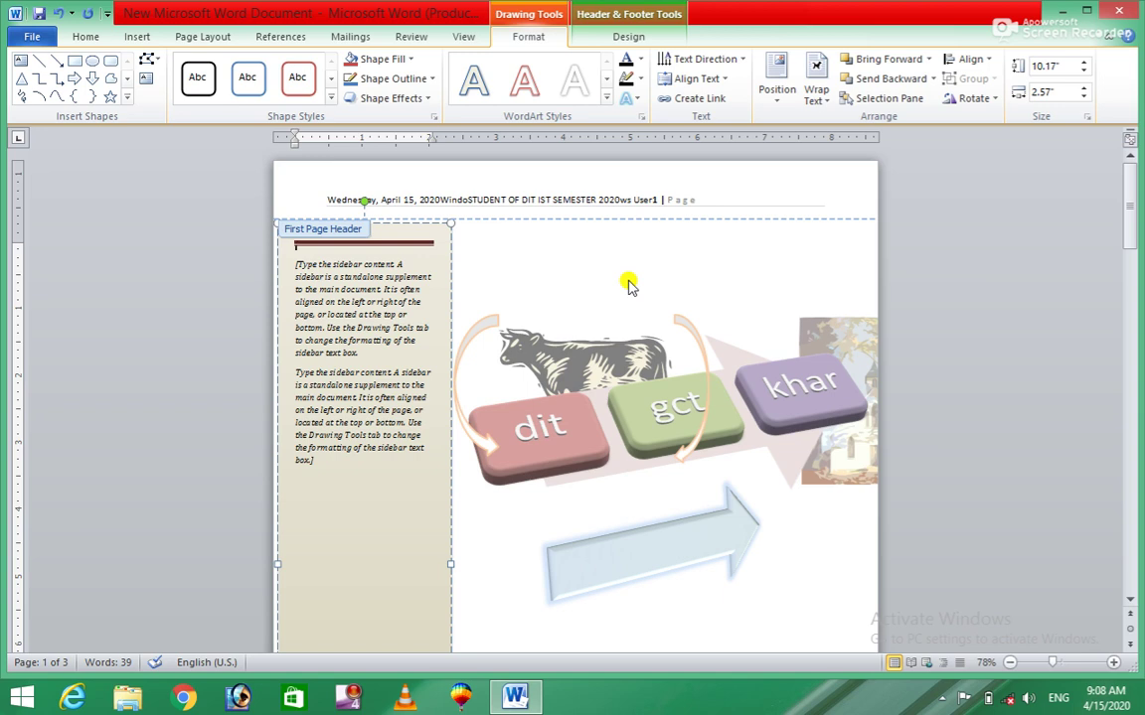
click(299, 325)
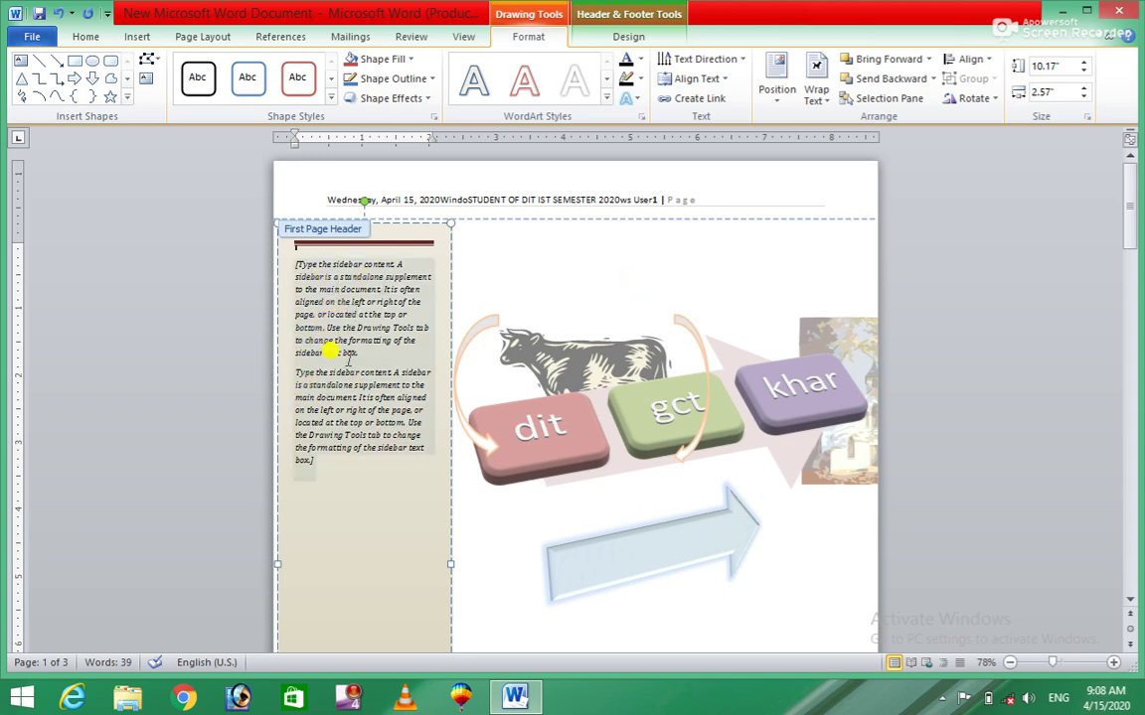
Select and delete all of the sidebar's placeholder text
click(295, 484)
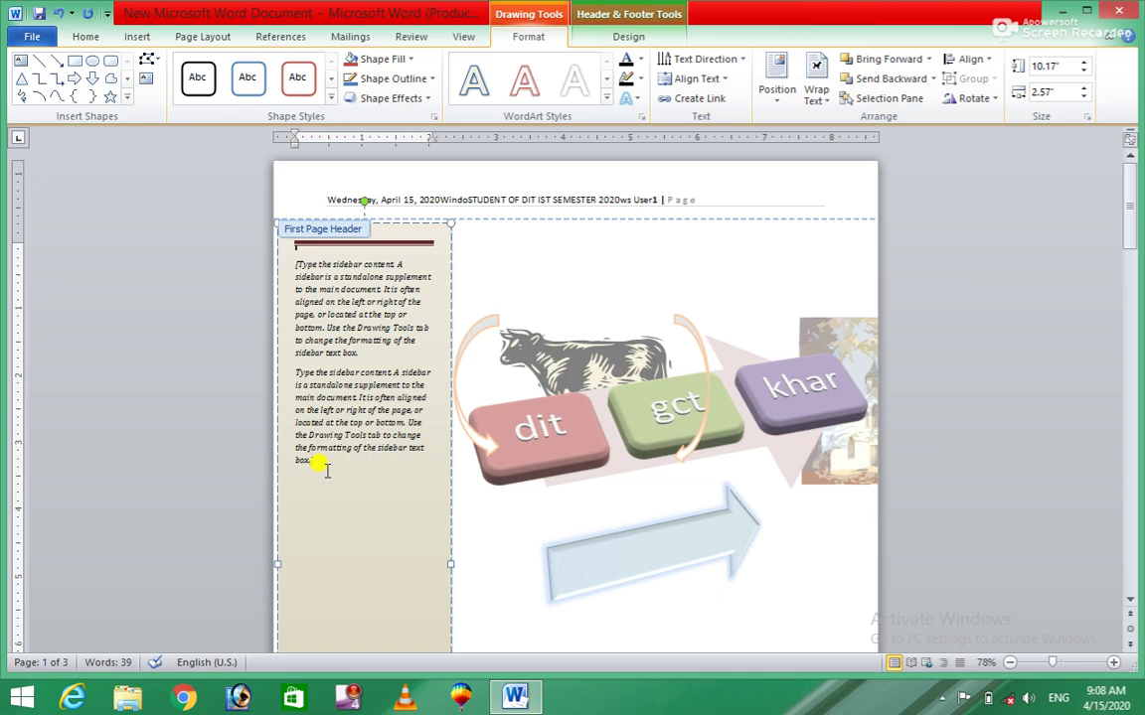
drag(314, 460, 288, 363)
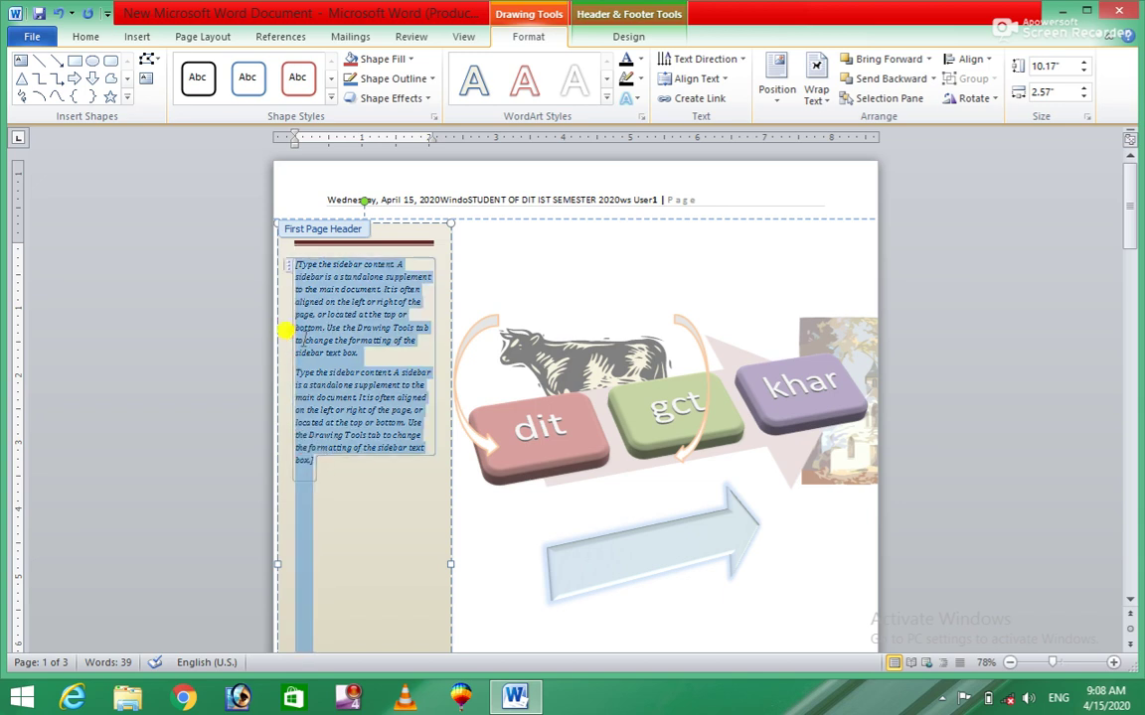
key(Delete)
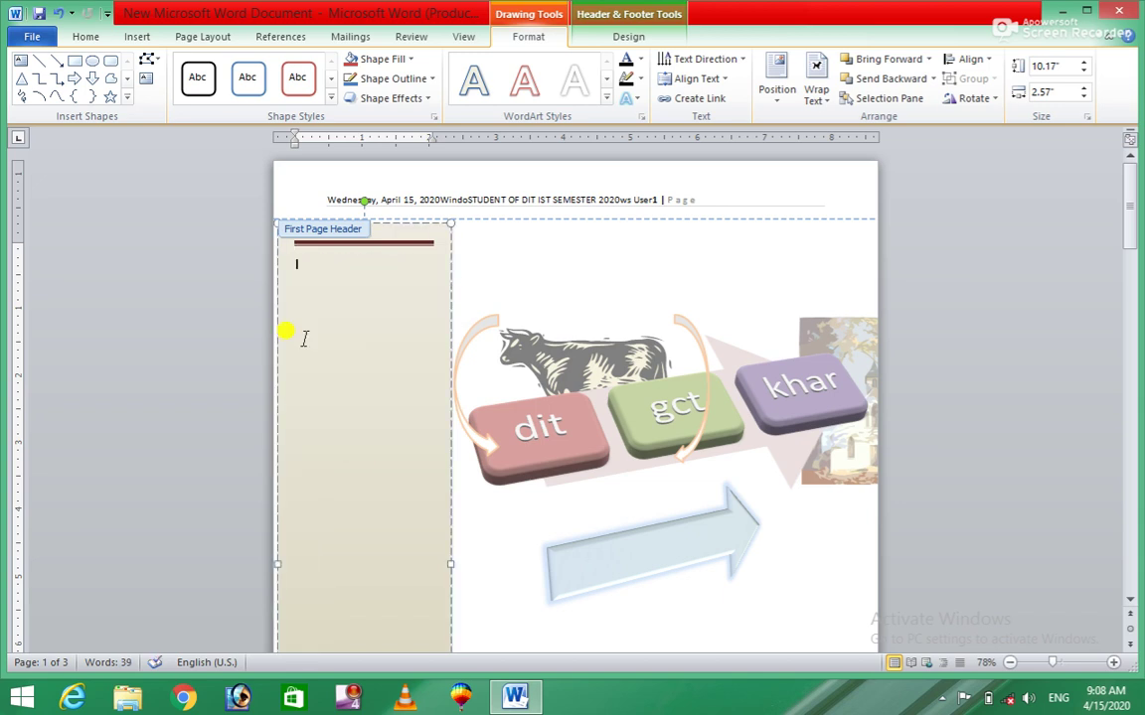
Type the labels Name, Father name, Address, Cnic no, Email and Phone on separate lines
text(Gct)
key(BackSpace)
key(BackSpace)
key(BackSpace)
text(ns)
text(>)
text(")
key(Return)
text(Father name A)
text(ddress)
key(Return)
text(cn)
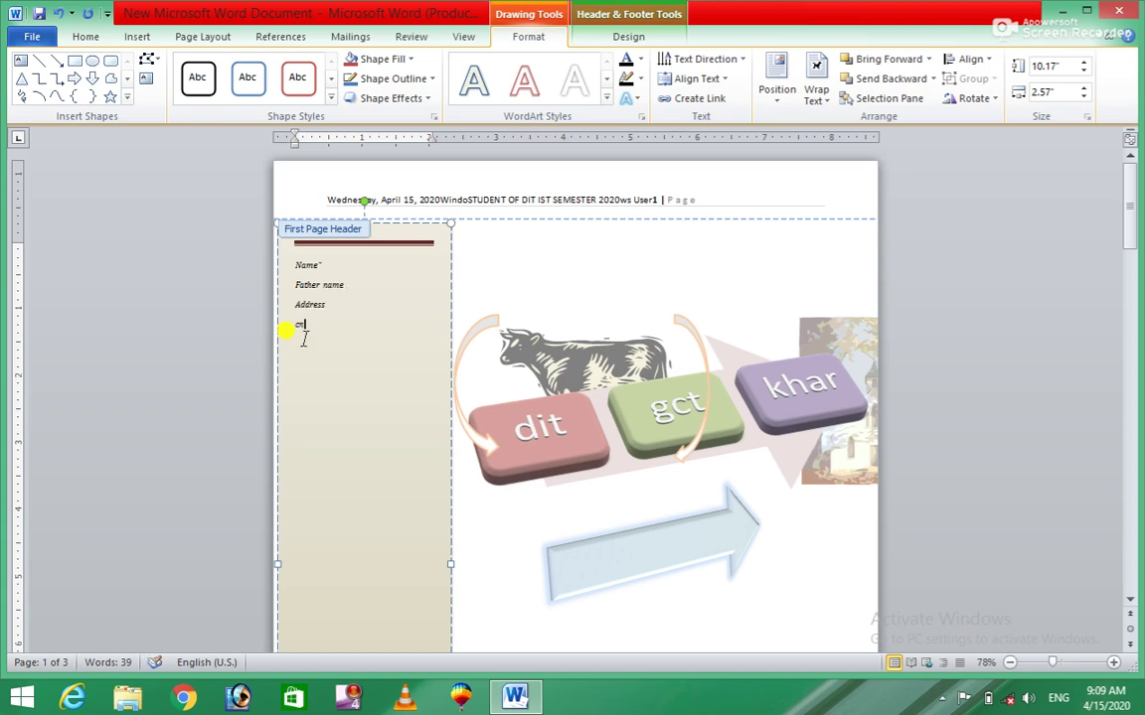
text(Cnic no)
text(email)
key(Return)
text(hone)
key(Return)
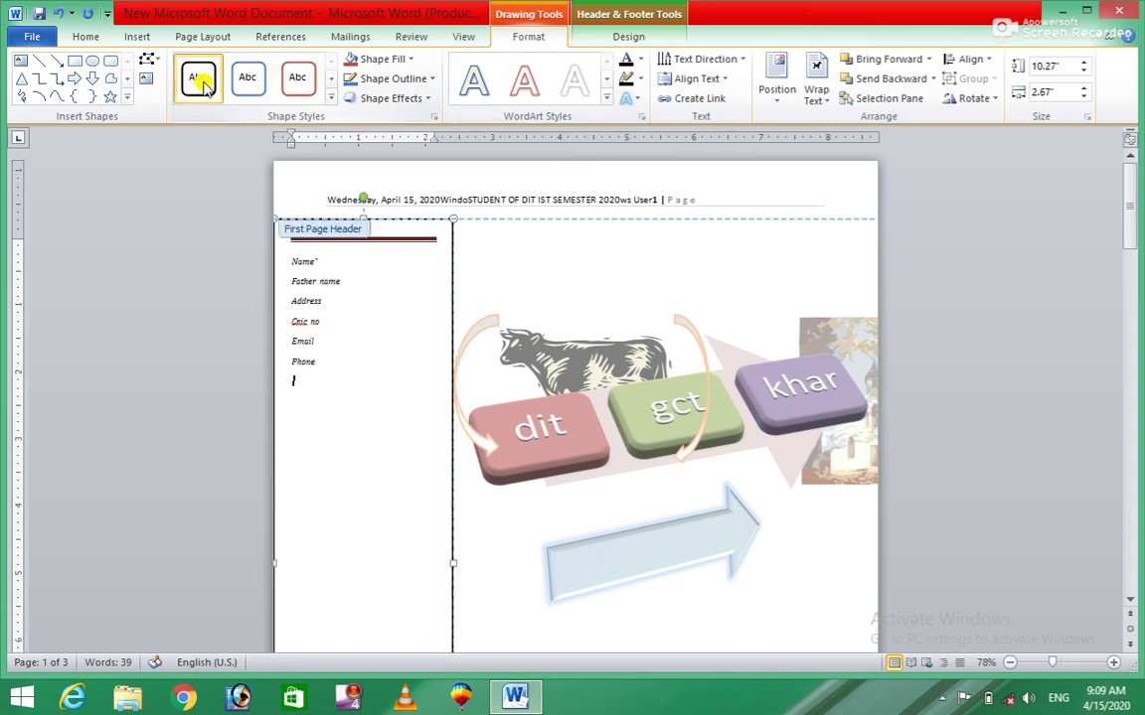
Restyle the sidebar: blue-outline style, 2.58" width, light blue fill and a new outline colour
click(247, 87)
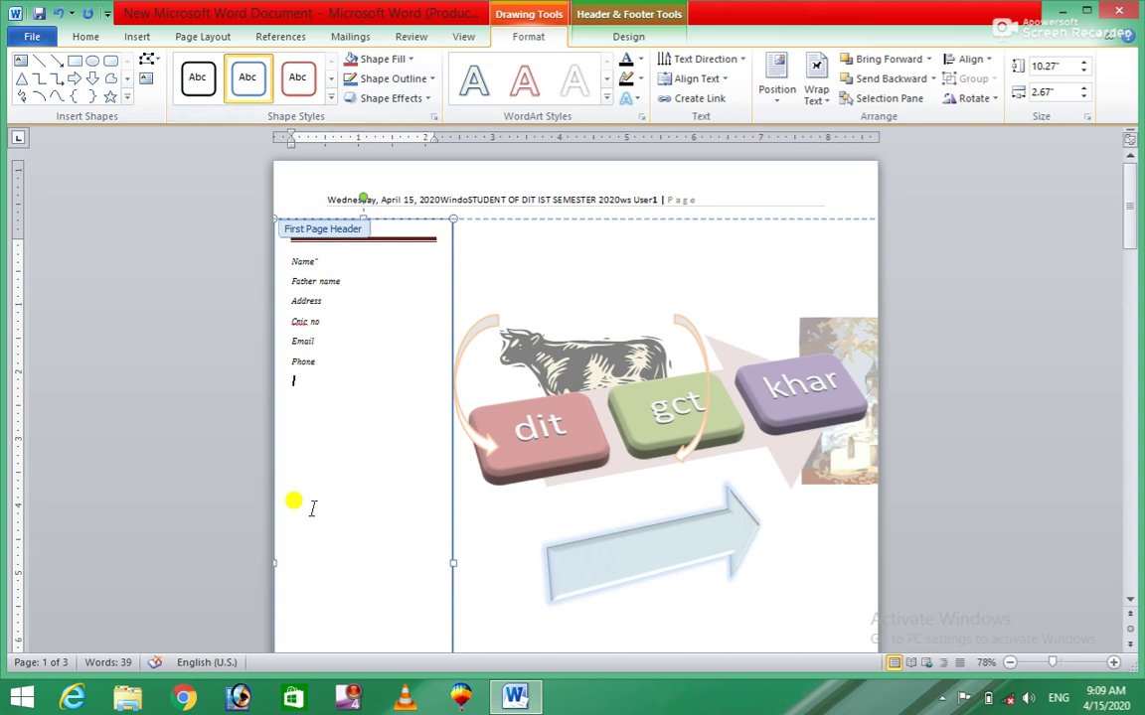
drag(275, 572, 276, 570)
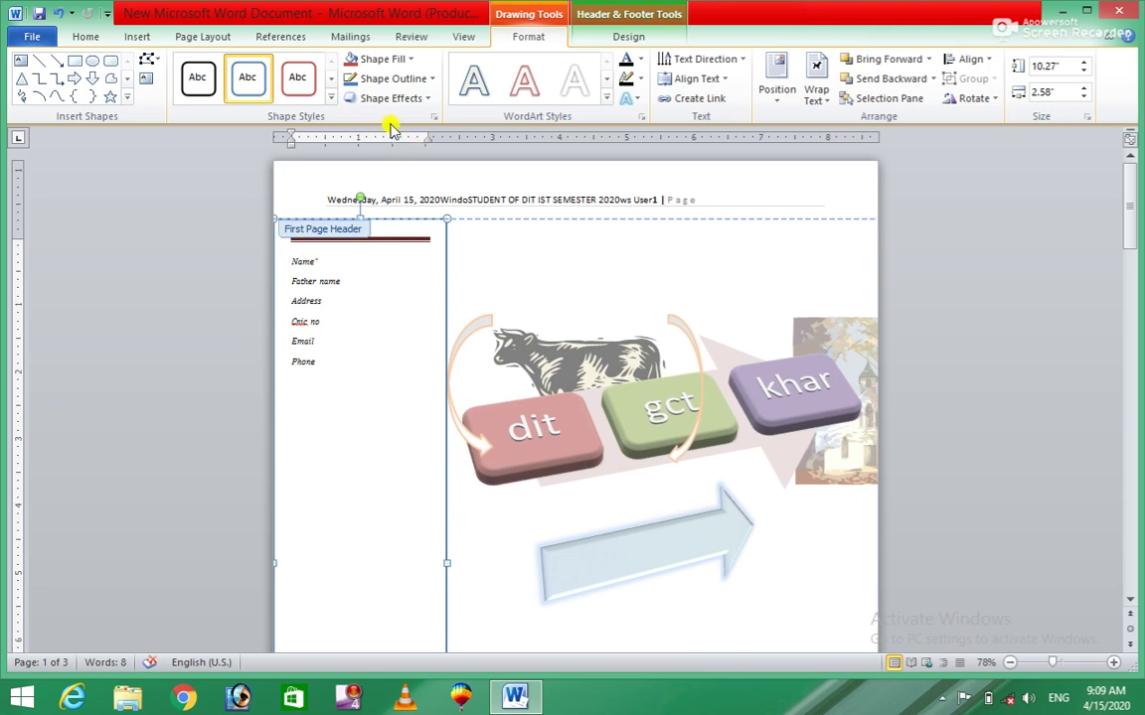
click(407, 60)
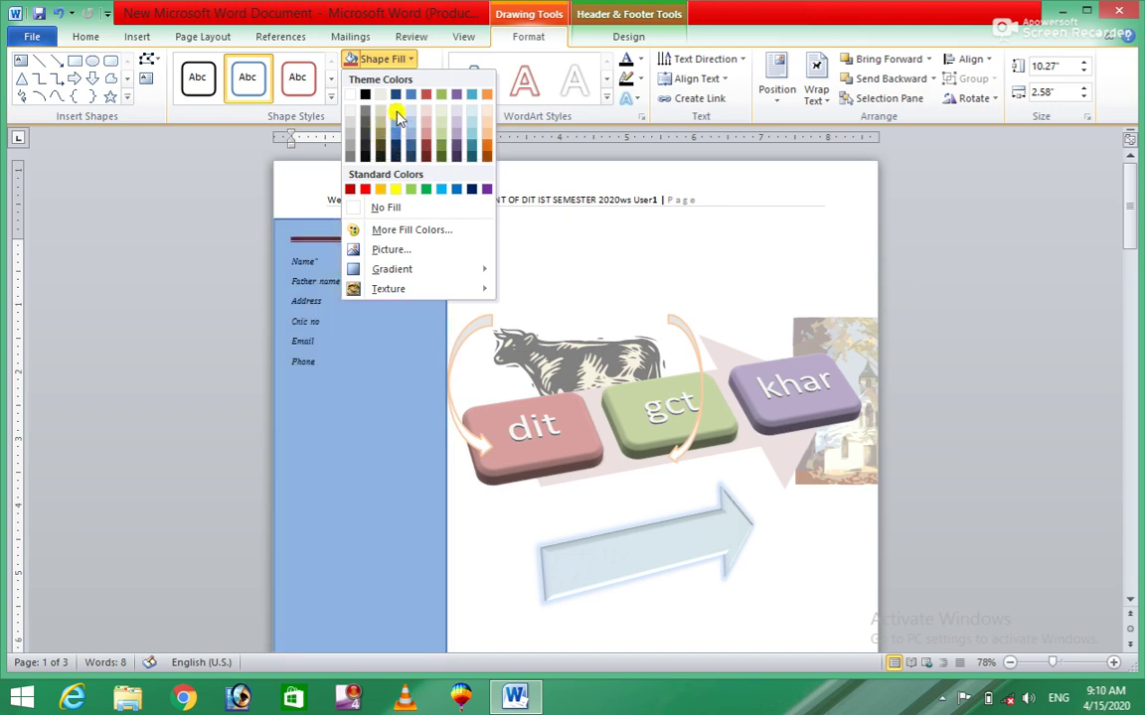
click(398, 117)
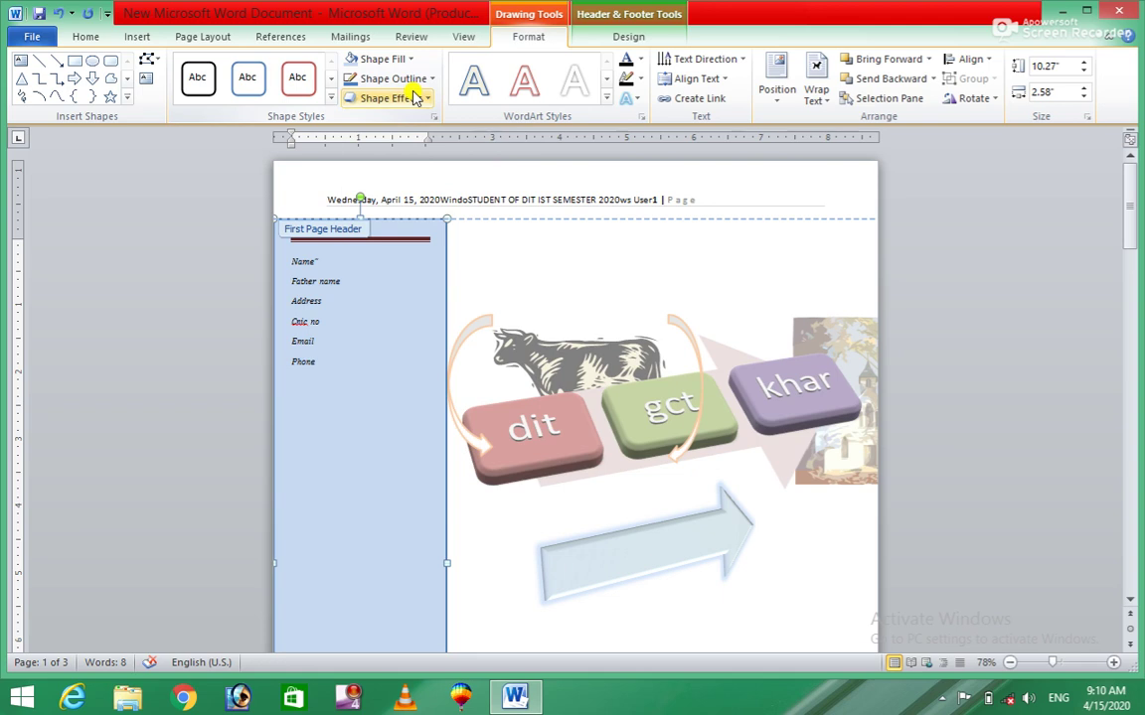
click(426, 80)
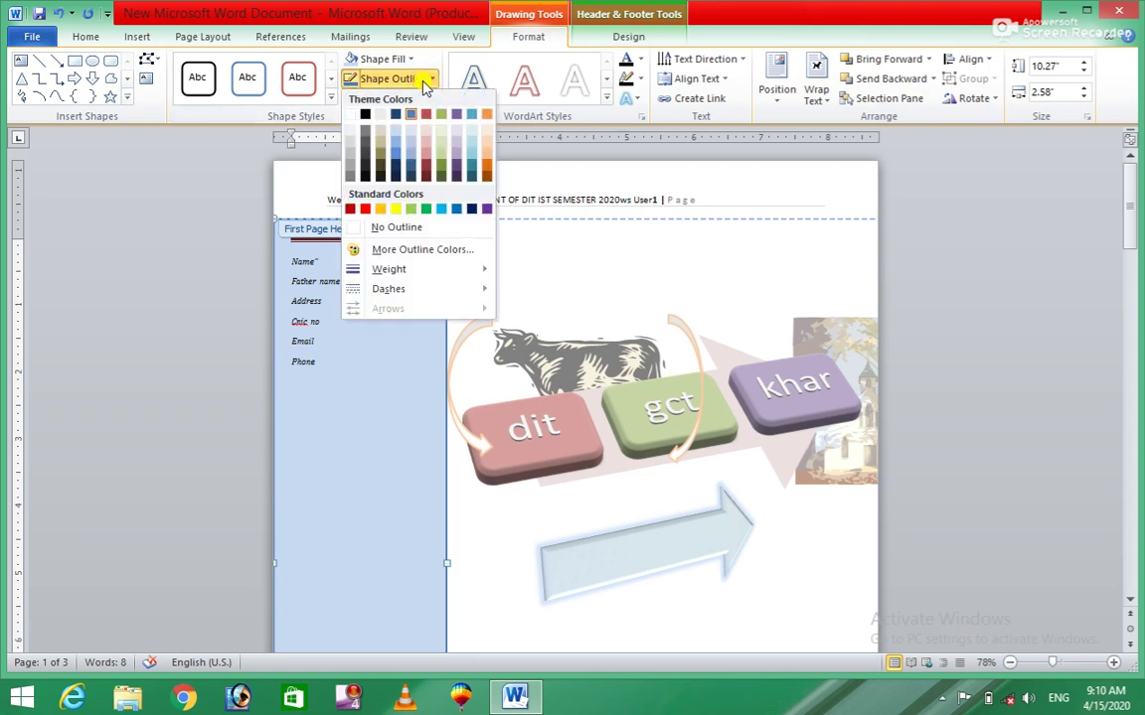
click(443, 179)
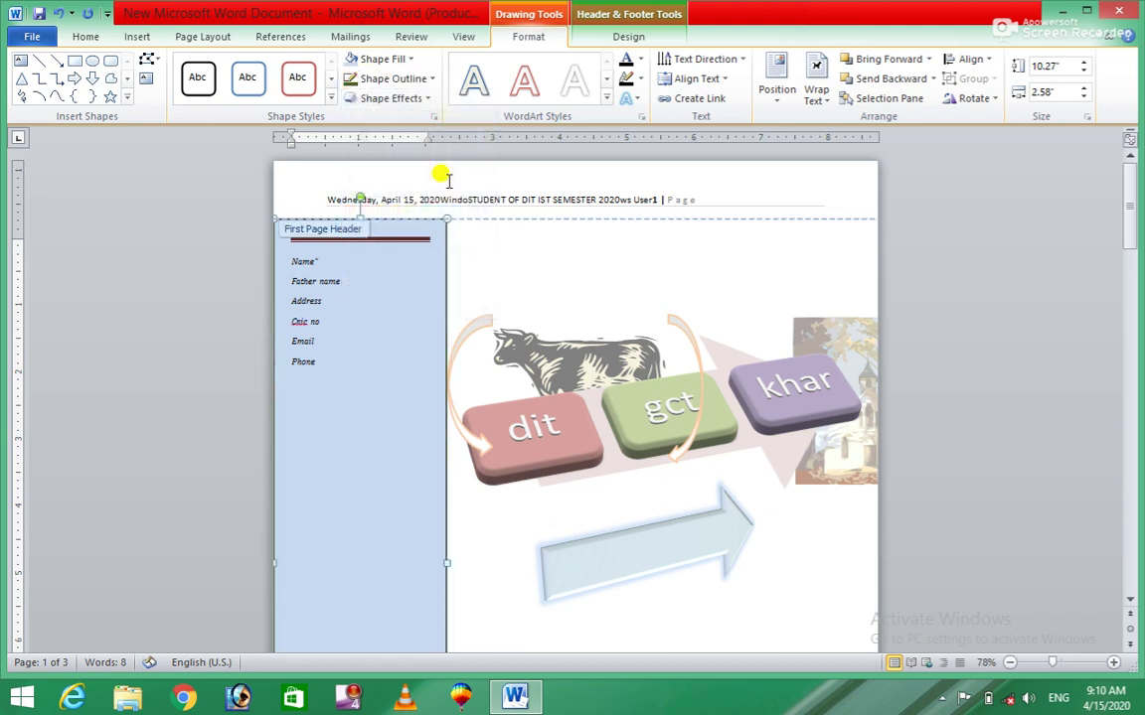
click(425, 103)
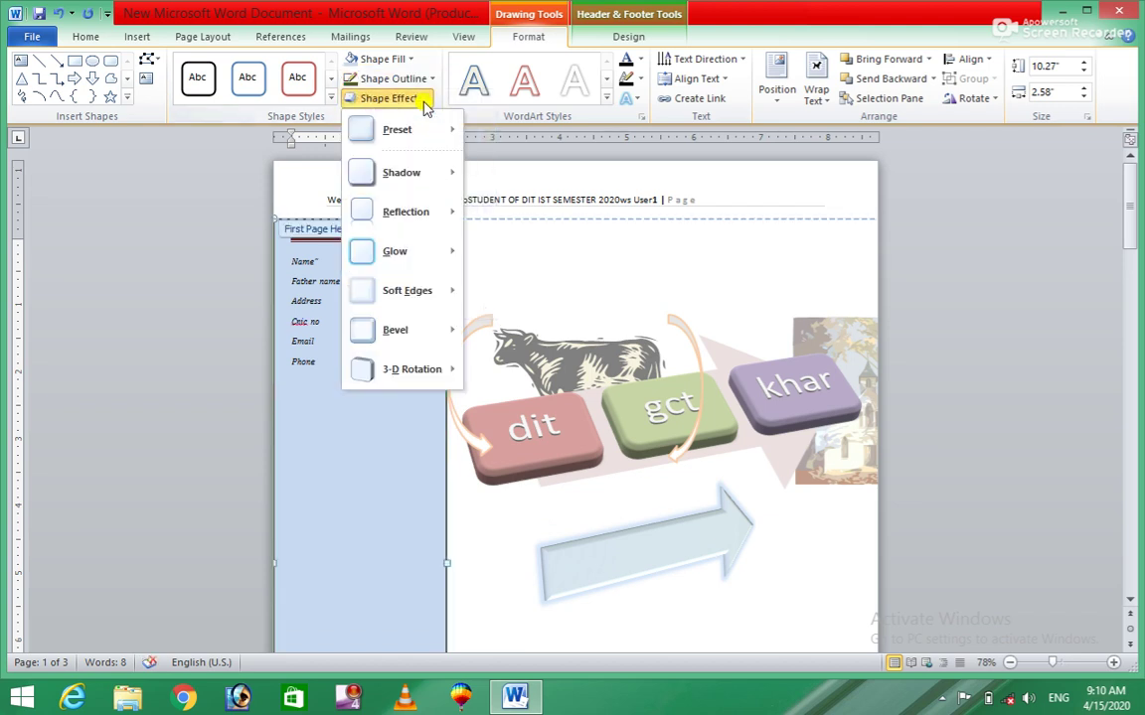
Give the sidebar text box the Preset 7 bevelled shape effect
mouse_move(399, 147)
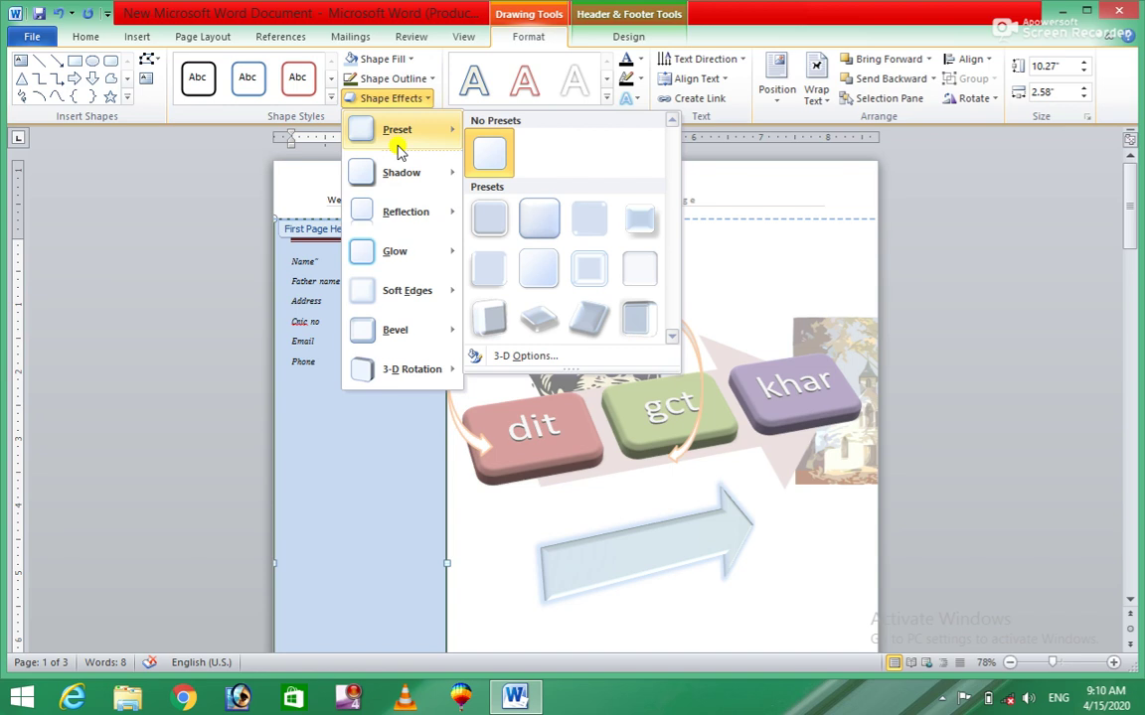
click(592, 275)
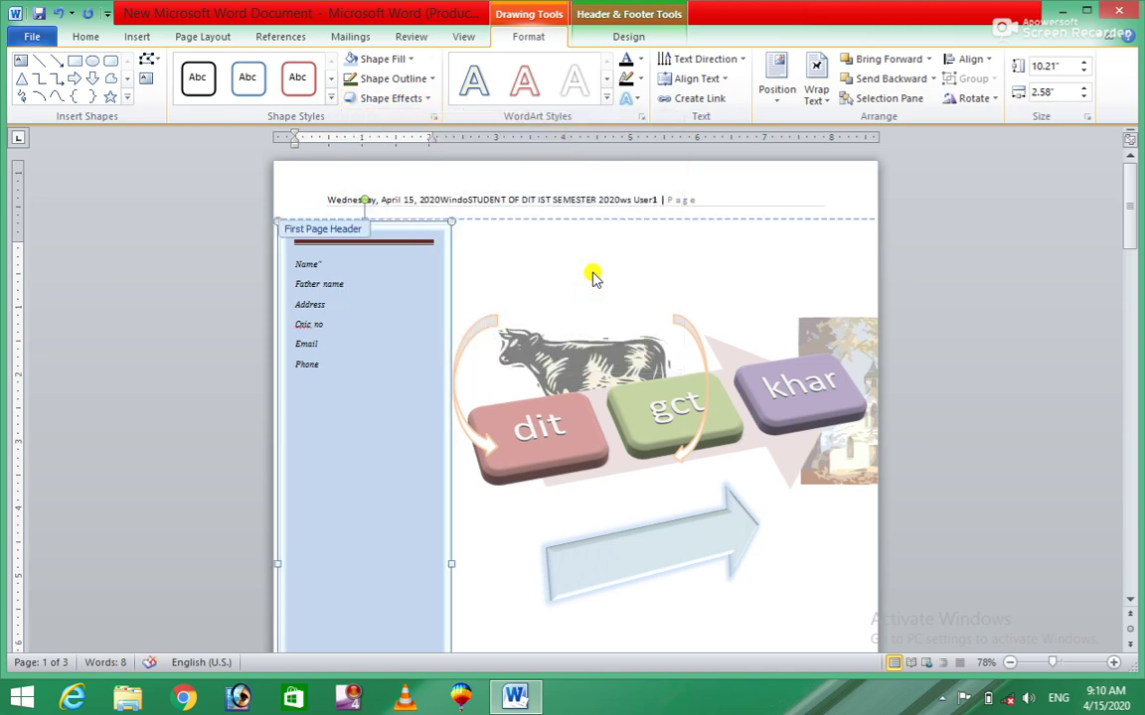
click(639, 107)
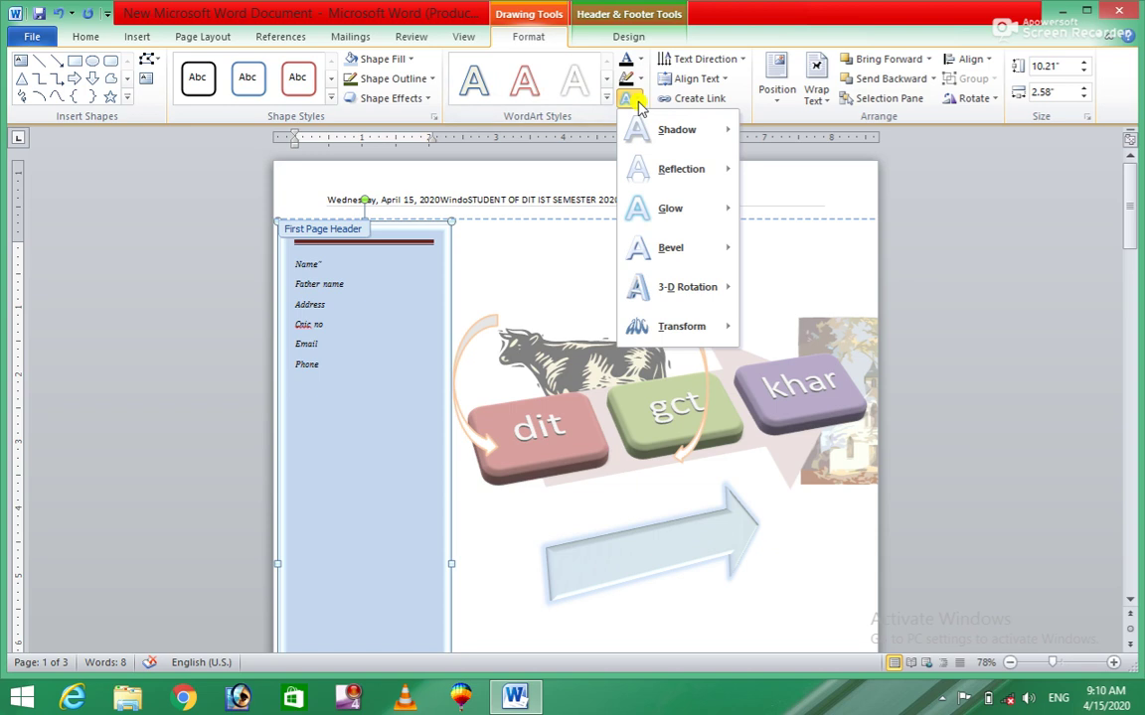
Transform the sidebar labels to follow the Arch Up text path
mouse_move(723, 328)
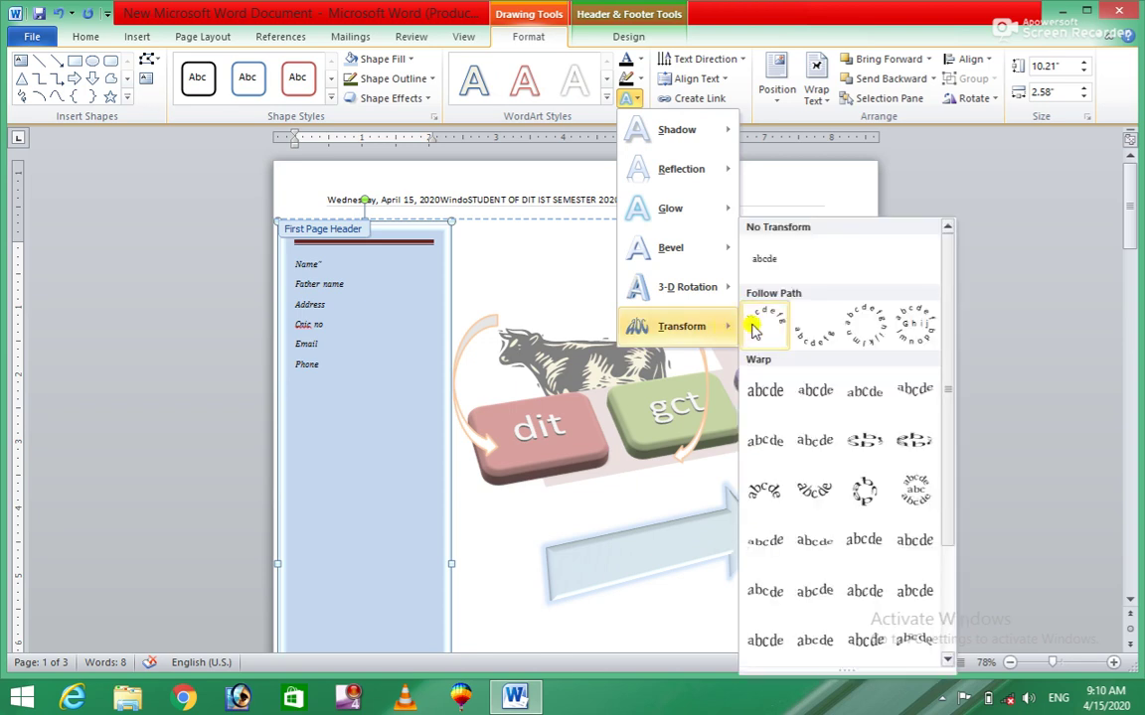
click(753, 326)
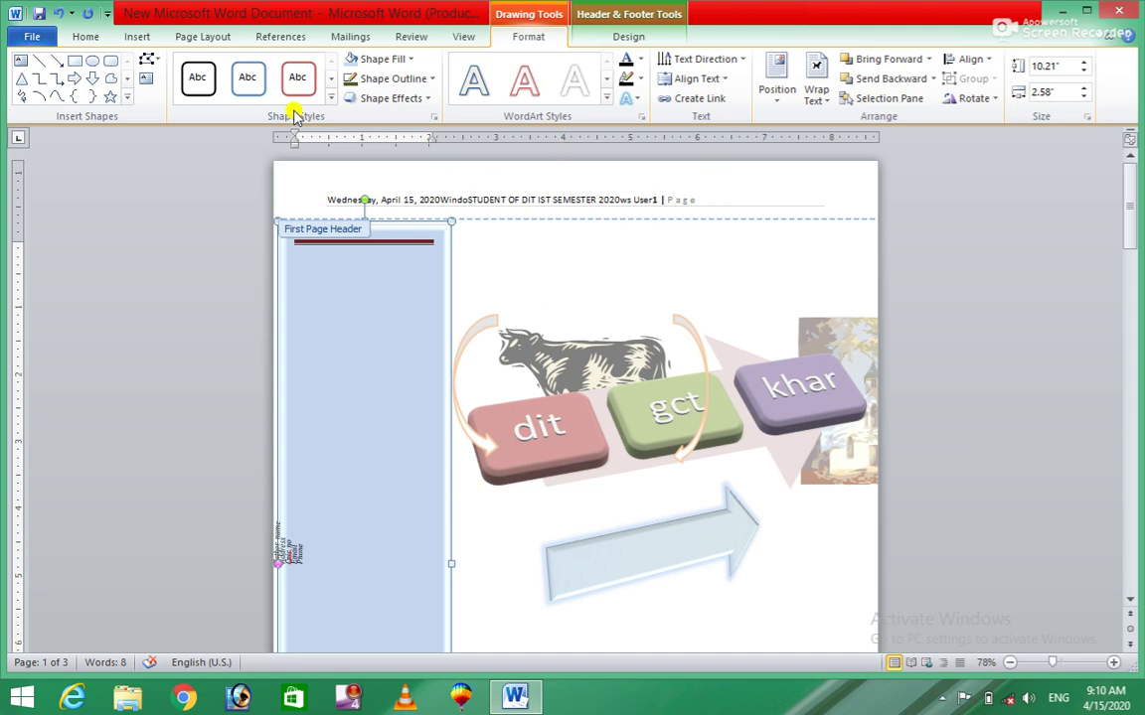
click(138, 38)
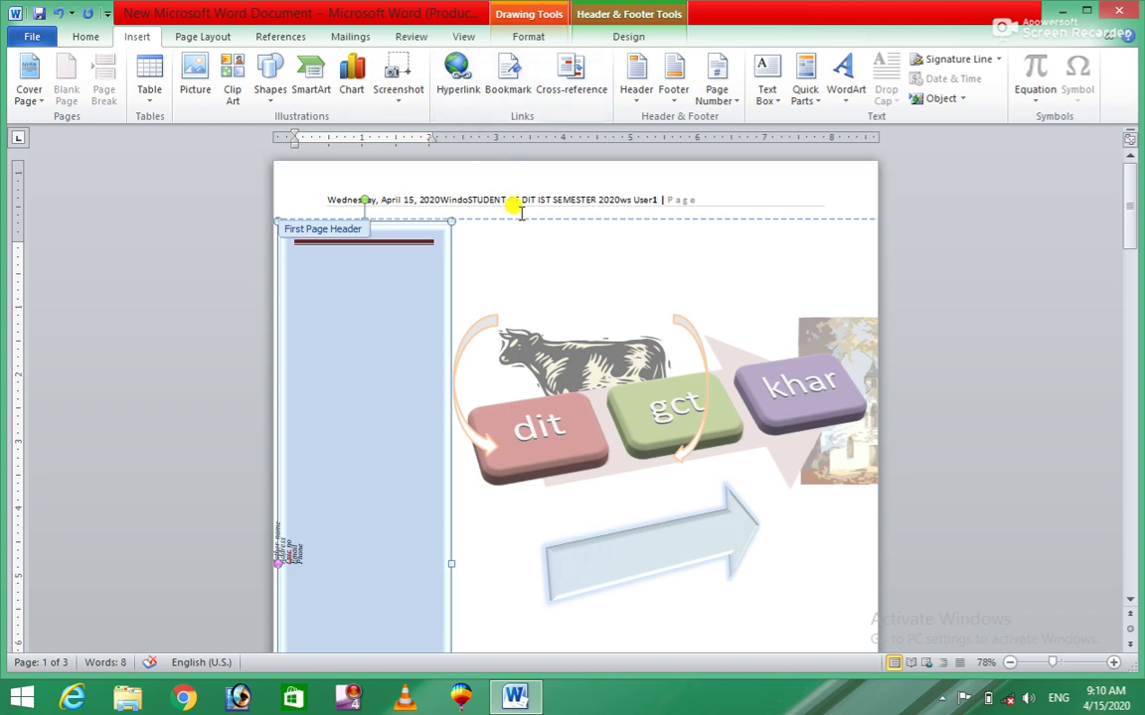
Leave the header for the document body, then select and deselect the SmartArt graphic
double_click(586, 289)
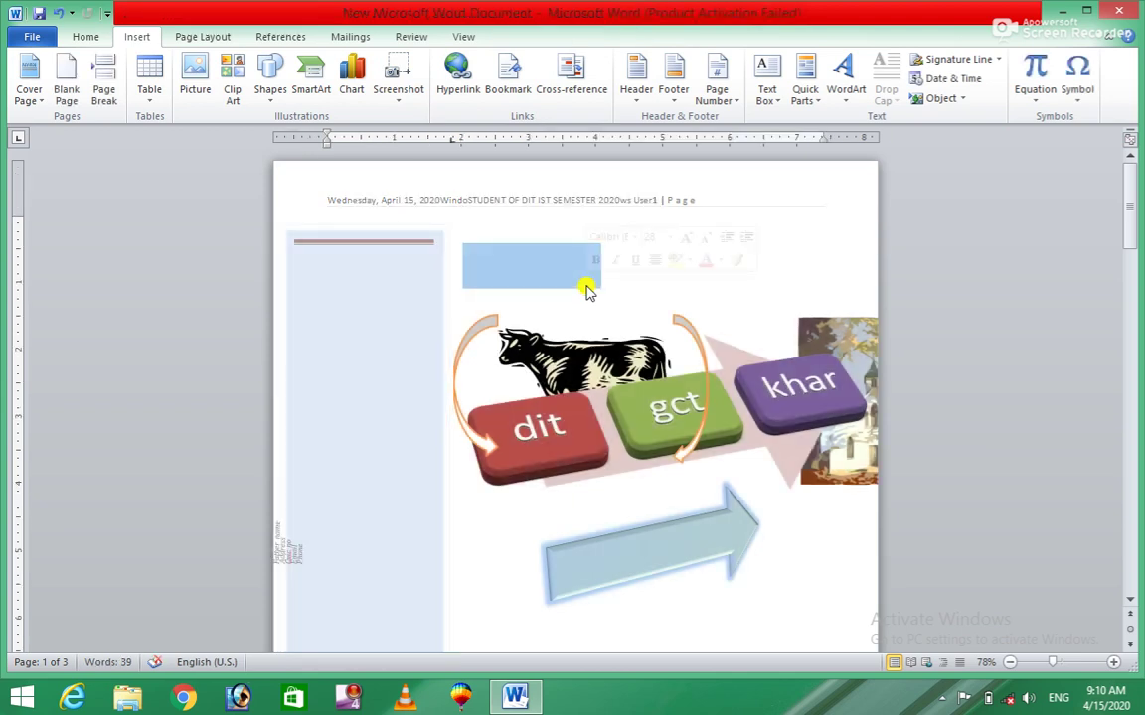
click(496, 526)
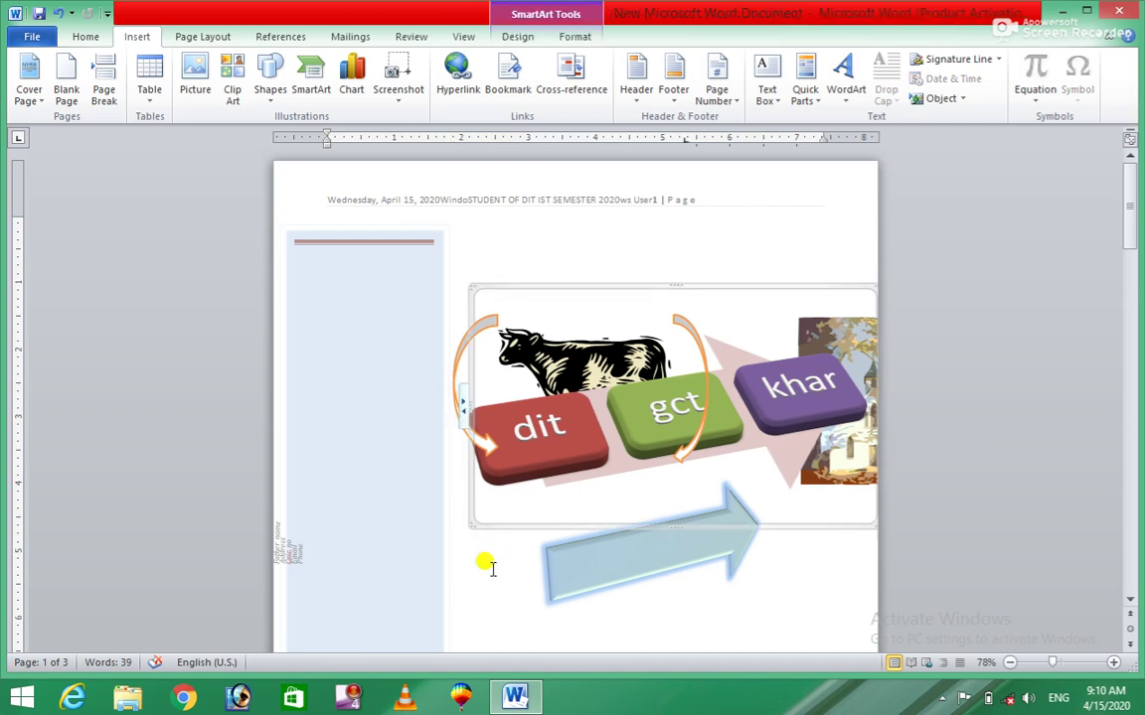
click(491, 565)
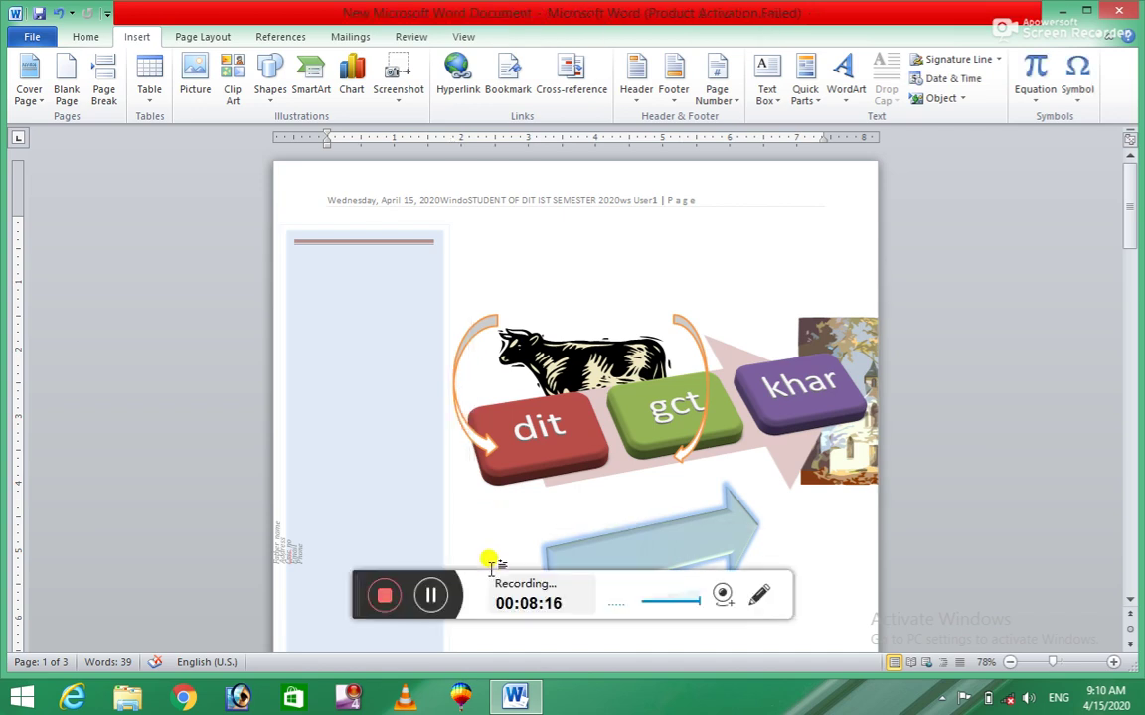